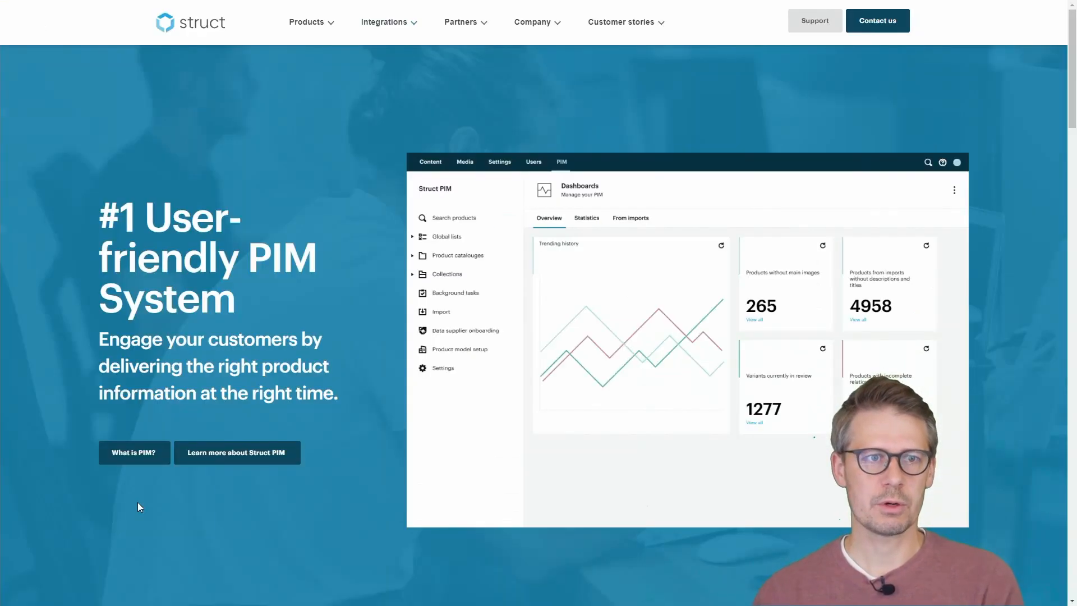
Open the Global lists article under Fundamental concepts in the Struct documentation, reached from the Struct website's footer
{"action": "scroll", "coordinate": [348, 214], "scroll_direction": "down", "scroll_amount": 20}
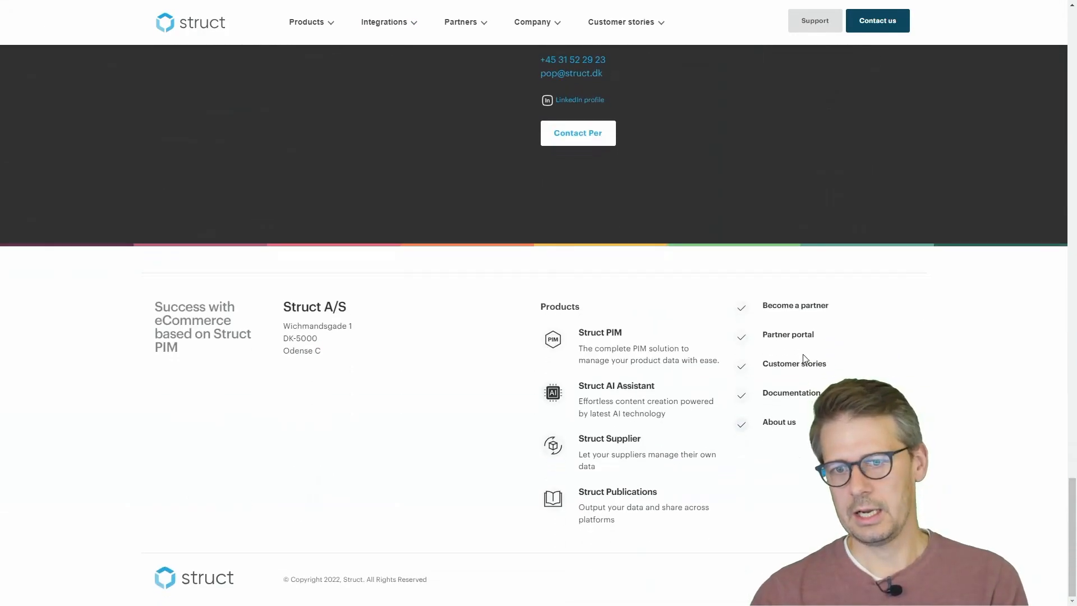
{"action": "left_click", "coordinate": [808, 390]}
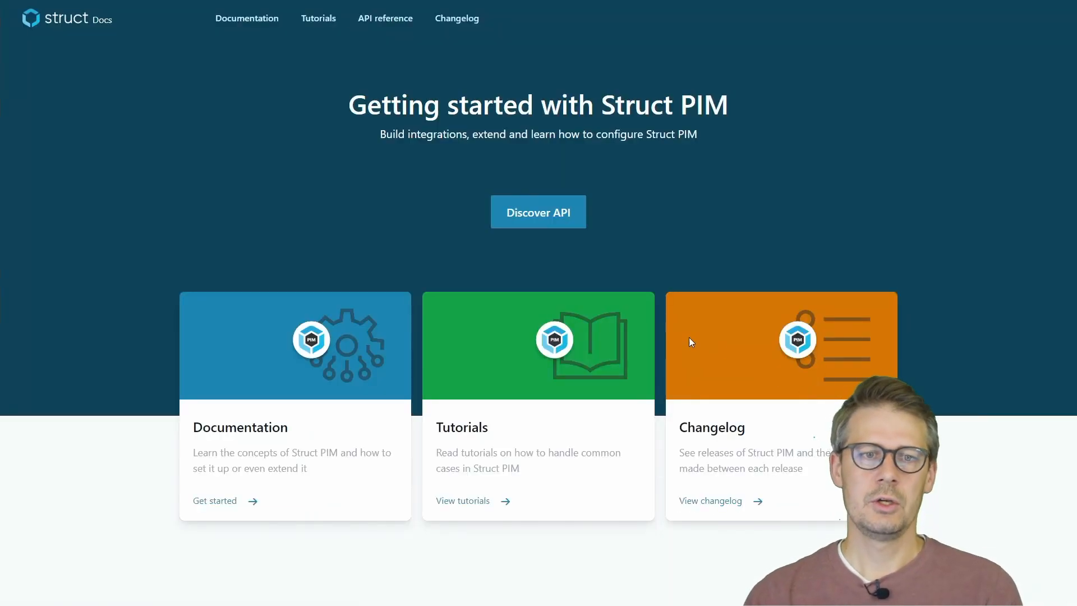
{"action": "left_click", "coordinate": [230, 503]}
{"action": "left_click", "coordinate": [171, 103]}
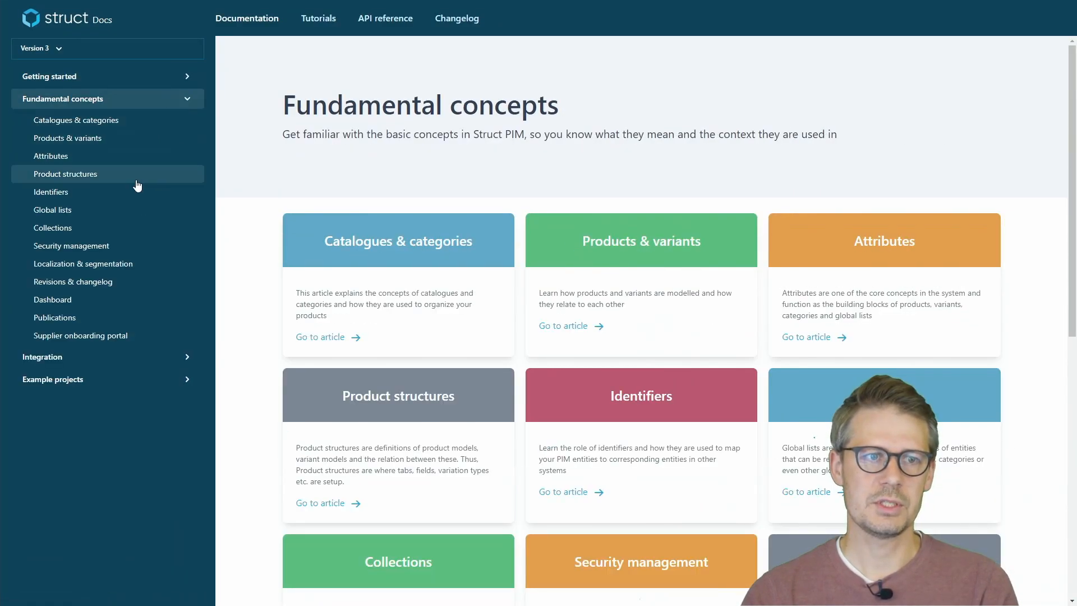
{"action": "left_click", "coordinate": [123, 213]}
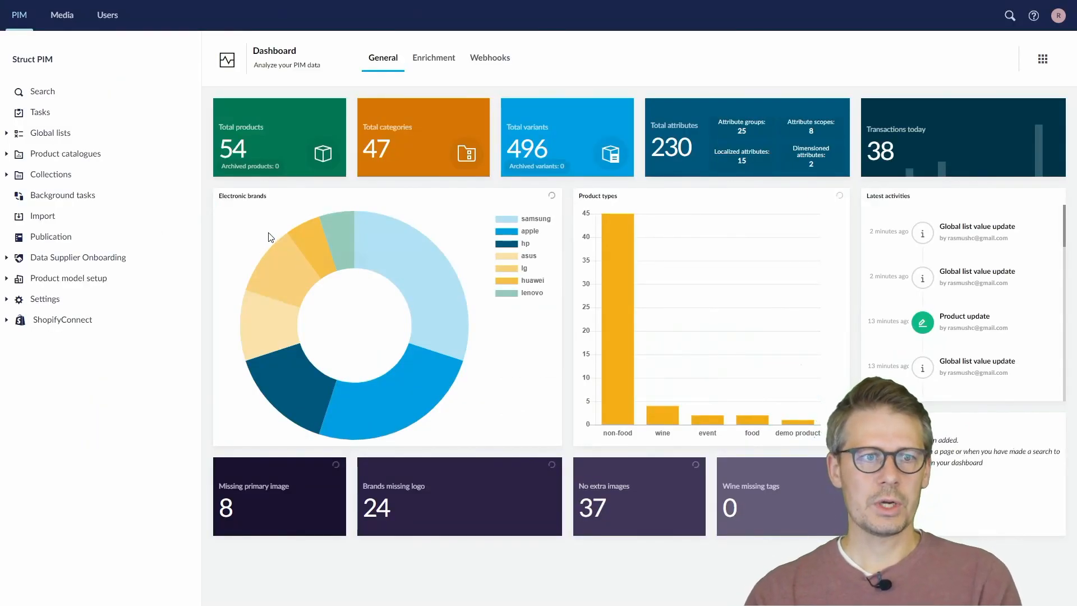
In the Struct PIM backoffice, open the configuration of the Demo Color global list in Demo Folder
{"action": "left_click", "coordinate": [7, 134]}
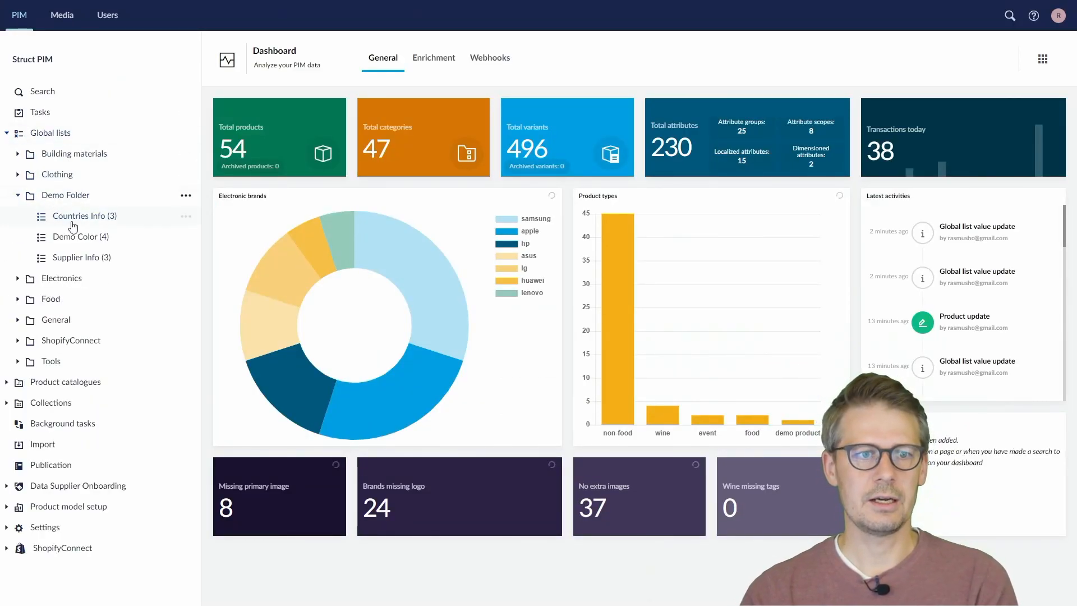
{"action": "left_click", "coordinate": [87, 237]}
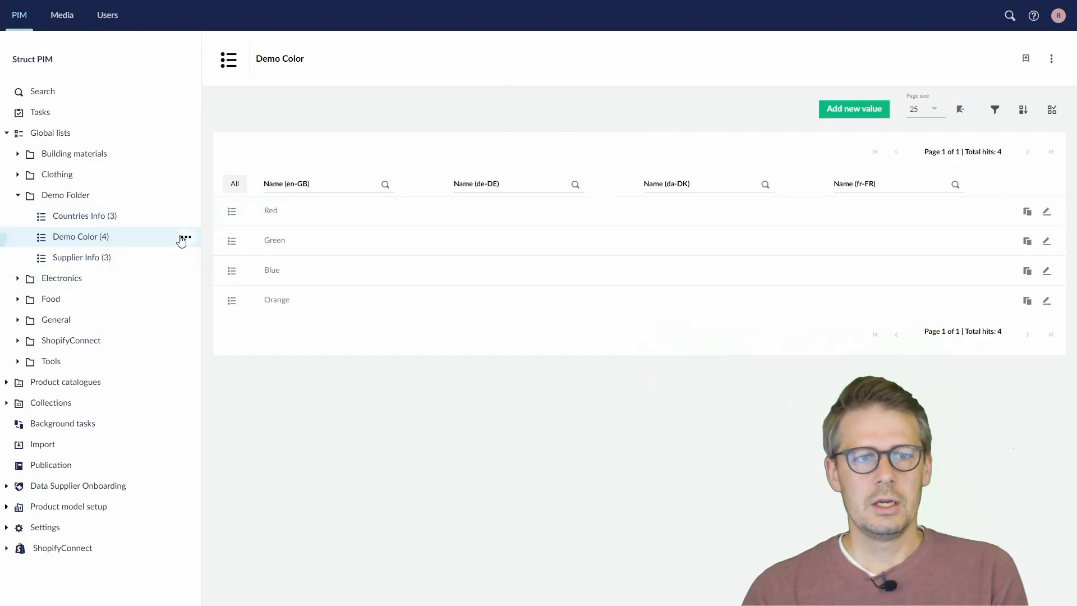
{"action": "left_click", "coordinate": [185, 236]}
{"action": "left_click", "coordinate": [276, 80]}
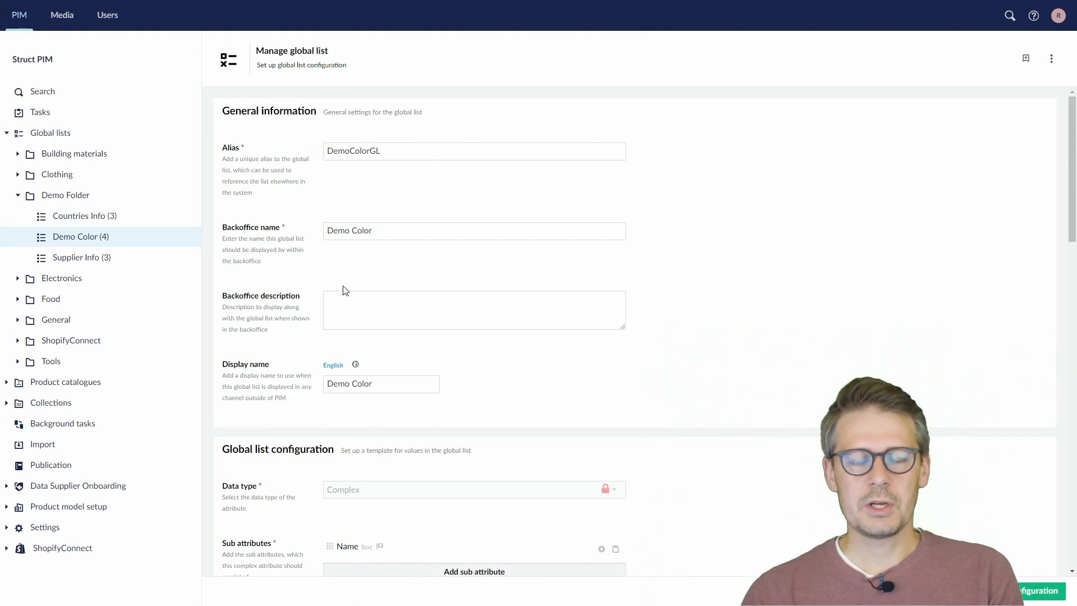
{"action": "scroll", "coordinate": [359, 292], "scroll_direction": "down", "scroll_amount": 3}
{"action": "scroll", "coordinate": [368, 303], "scroll_direction": "down", "scroll_amount": 1}
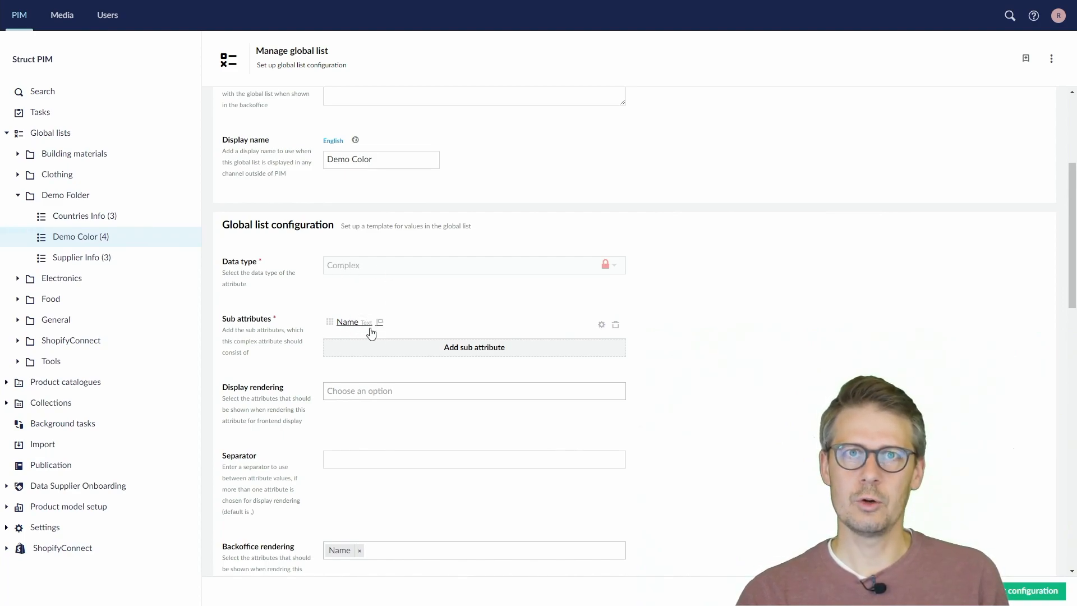
Start a new sub attribute for the Demo Color list with the alias HexColorCode
{"action": "left_click", "coordinate": [481, 347]}
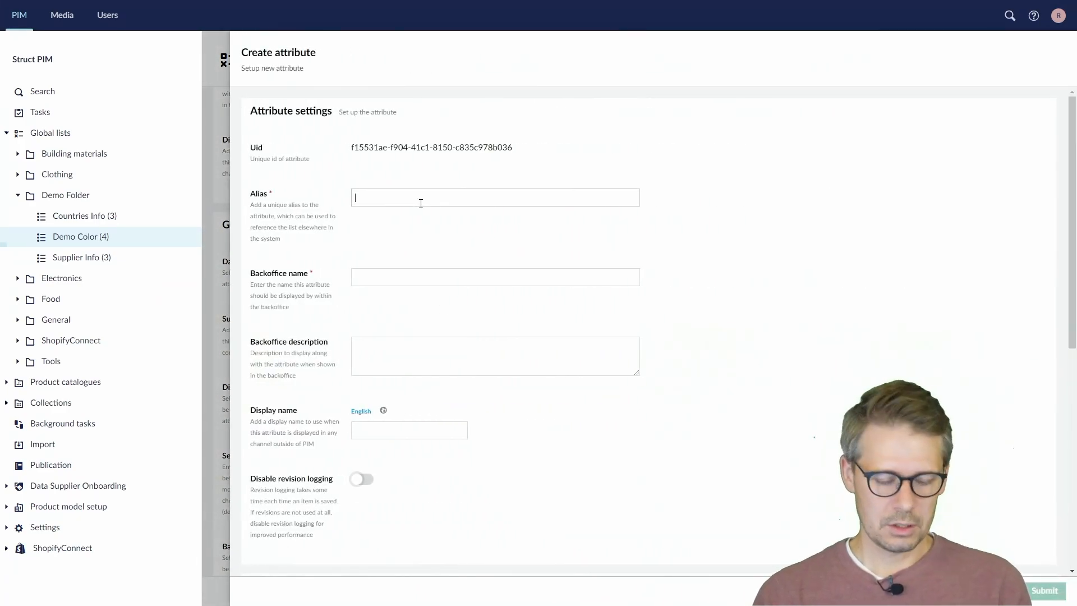
{"action": "type", "text": "HexColorCode"}
{"action": "key", "text": "Tab"}
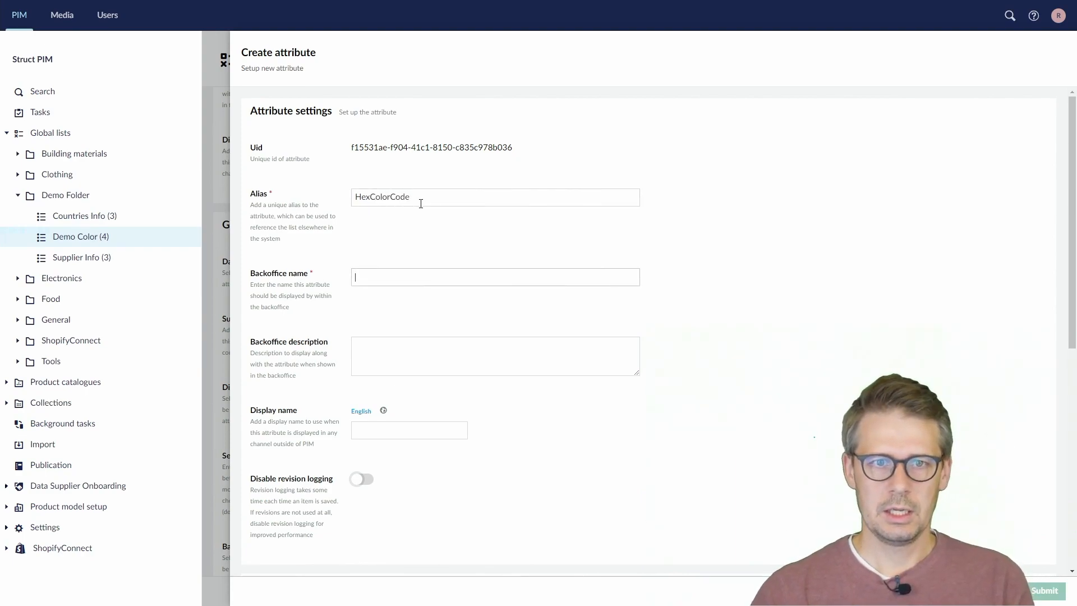
Set both the backoffice name and the English display name of the new attribute to "Hex Color Code"
{"action": "double_click", "coordinate": [407, 198]}
{"action": "key", "text": "ctrl+c"}
{"action": "left_click", "coordinate": [393, 274]}
{"action": "key", "text": "ctrl+v"}
{"action": "left_click", "coordinate": [374, 276]}
{"action": "left_click", "coordinate": [393, 276]}
{"action": "key", "text": "ctrl+a"}
{"action": "key", "text": "ctrl+c"}
{"action": "left_click", "coordinate": [392, 431]}
{"action": "key", "text": "ctrl+v"}
Enter "This is the HEX value of the color" as the attribute's backoffice description
{"action": "left_click", "coordinate": [389, 352]}
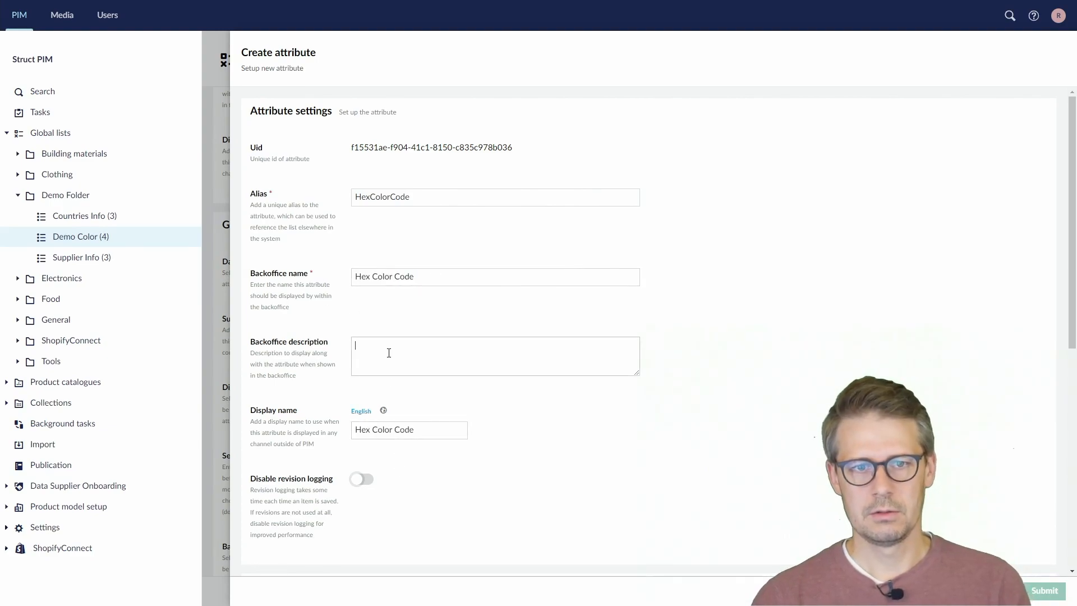
{"action": "type", "text": "Thi"}
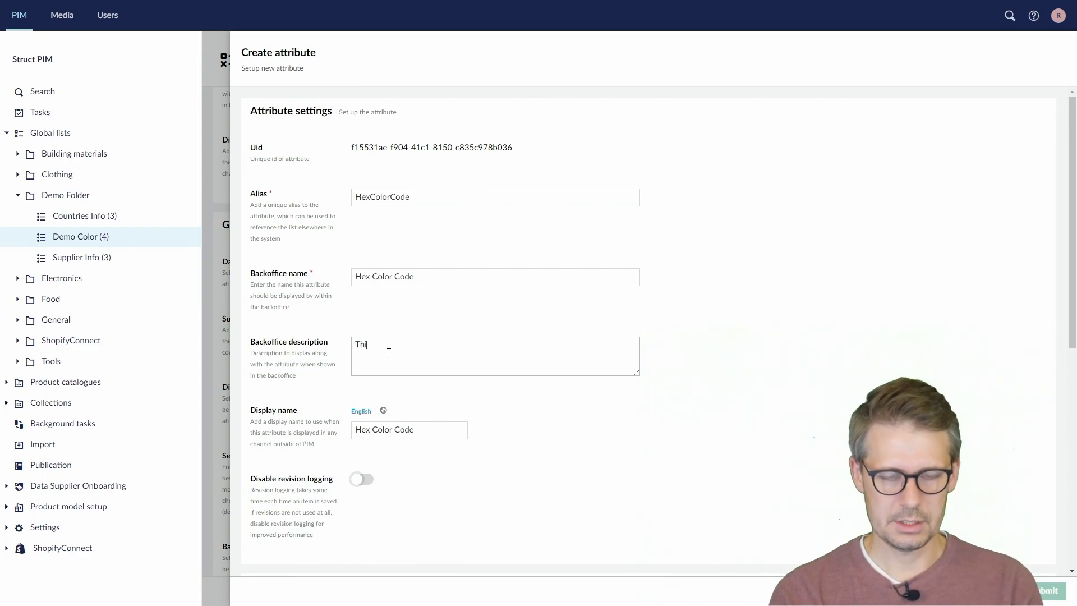
{"action": "type", "text": "s is the HEX value of the color"}
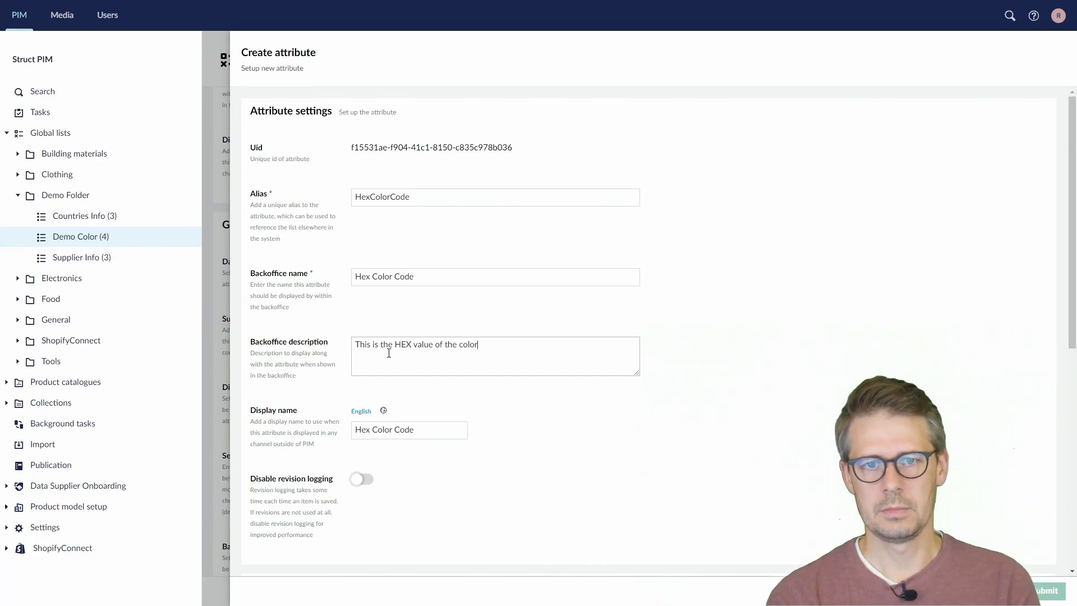
Set the attribute's data type to Text and its RegEx validation to ^#([A-Fa-f0-9]{6})$
{"action": "scroll", "coordinate": [531, 535], "scroll_direction": "down", "scroll_amount": 5}
{"action": "left_click", "coordinate": [444, 347]}
{"action": "left_click", "coordinate": [444, 364]}
{"action": "scroll", "coordinate": [497, 422], "scroll_direction": "down", "scroll_amount": 3}
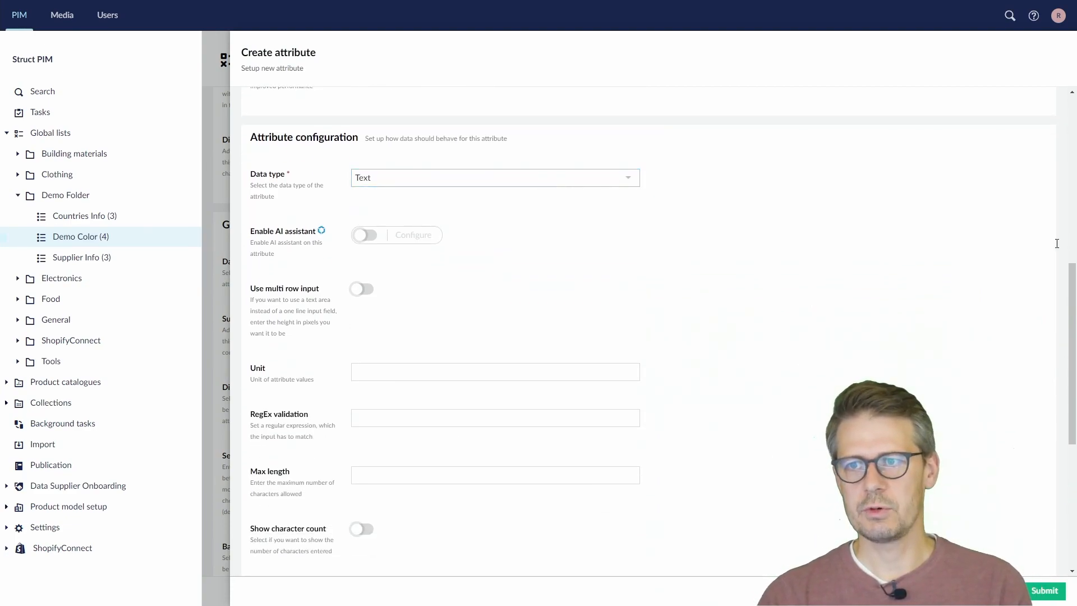
{"action": "left_click", "coordinate": [416, 418]}
{"action": "key", "text": "ctrl+v"}
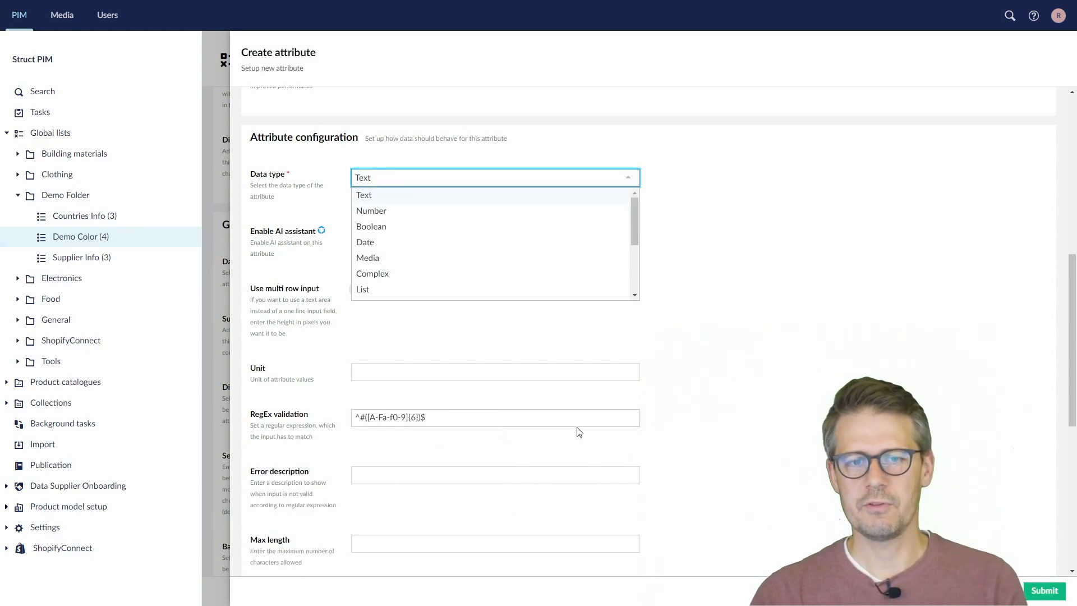
{"action": "left_click", "coordinate": [568, 412]}
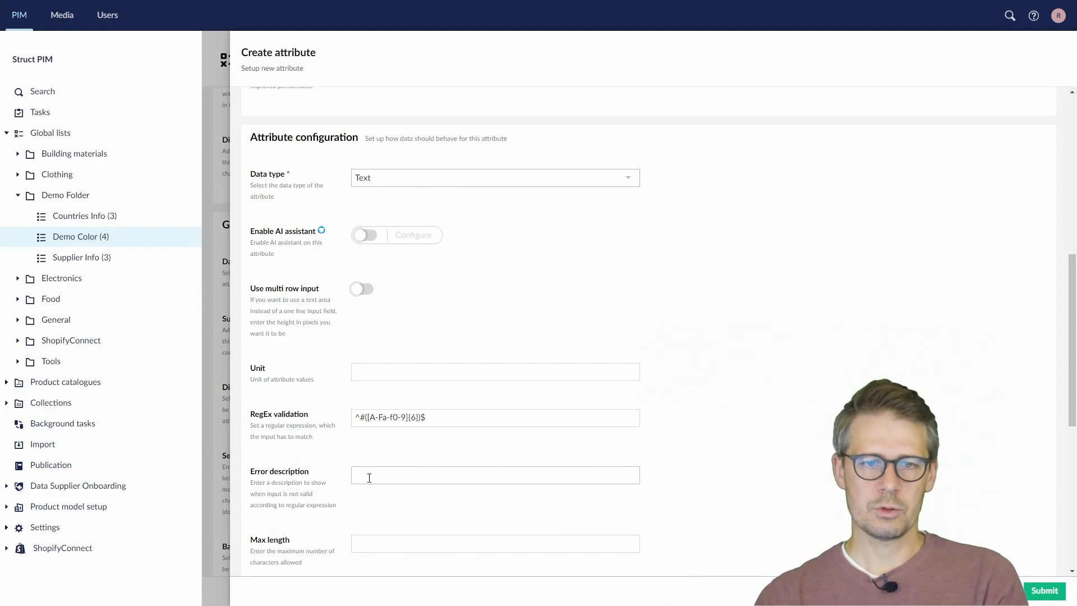
Set the error description to "Please type a valid hex code" and the unit to "HEX code"
{"action": "type", "text": "lease typ"}
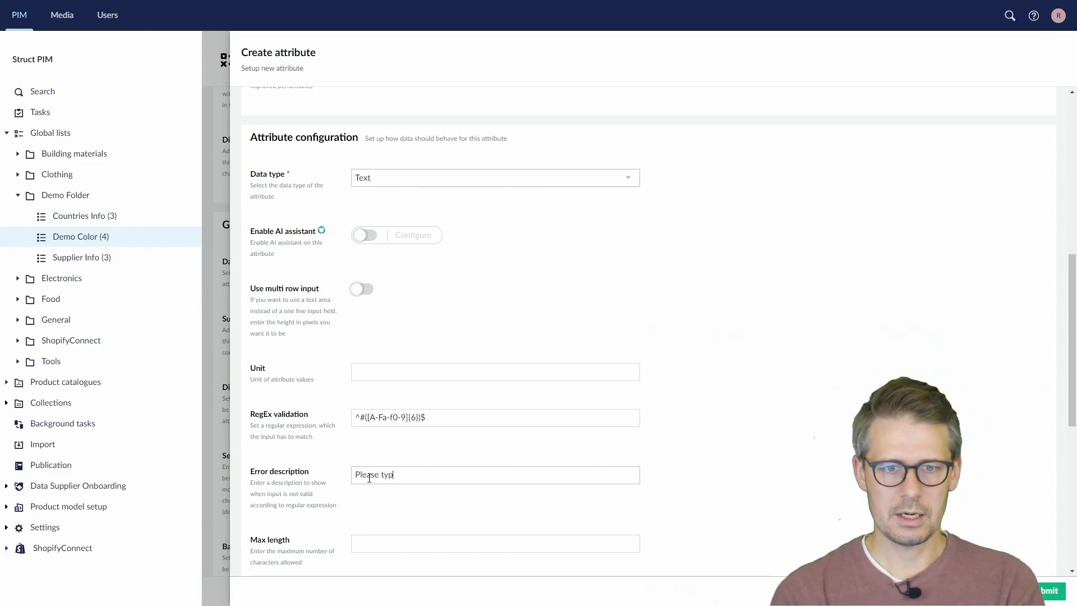
{"action": "type", "text": "e a valid hex code"}
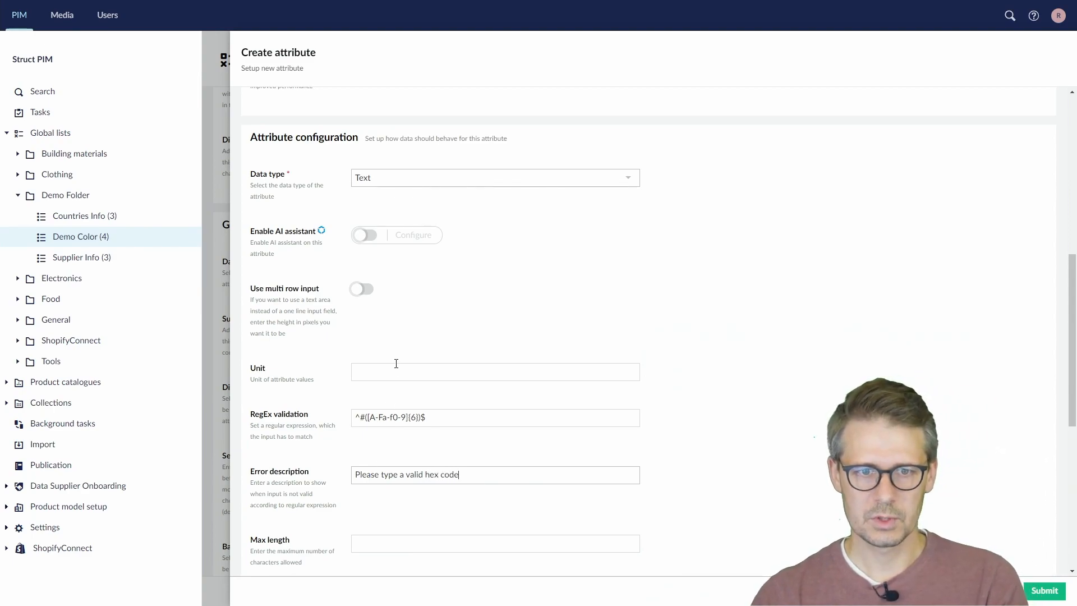
{"action": "type", "text": "HEX code"}
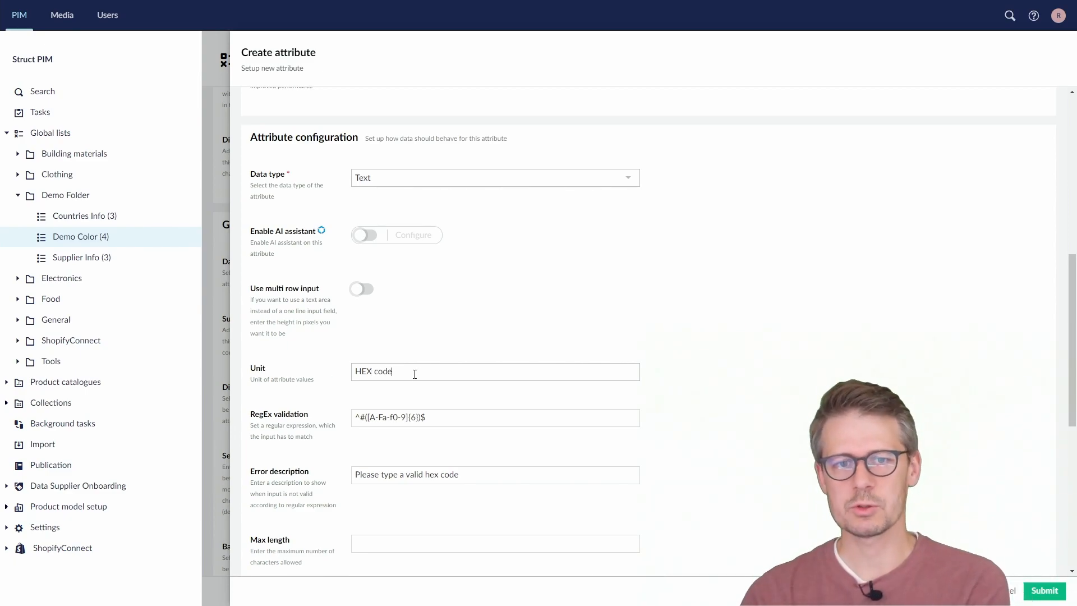
Limit the attribute's max length to 7, submit it, and save the Demo Color list configuration
{"action": "scroll", "coordinate": [415, 374], "scroll_direction": "down", "scroll_amount": 2}
{"action": "left_click", "coordinate": [402, 431]}
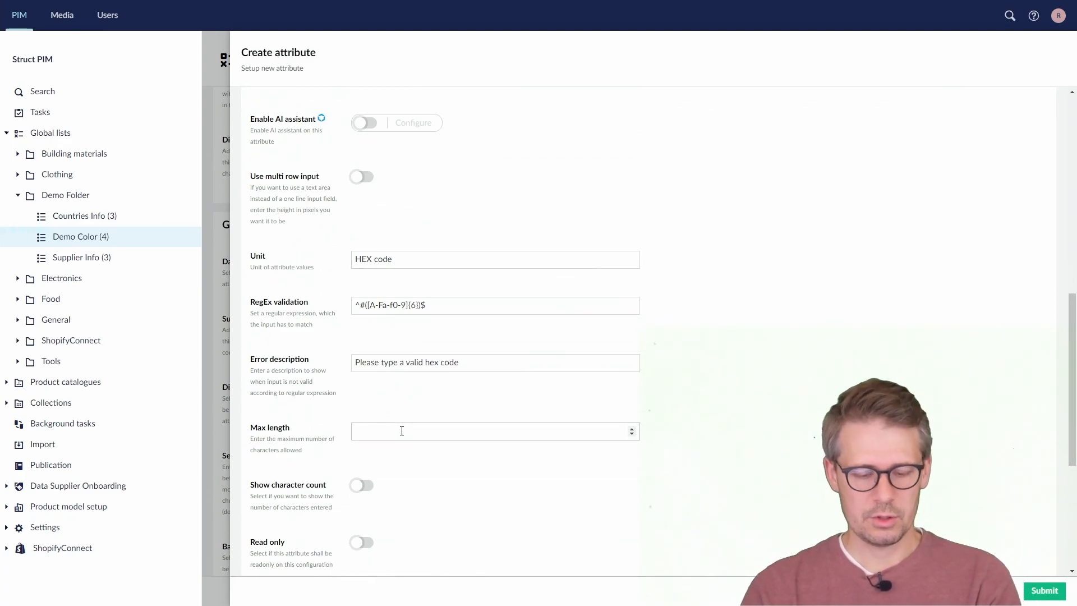
{"action": "scroll", "coordinate": [402, 430], "scroll_direction": "down", "scroll_amount": 4}
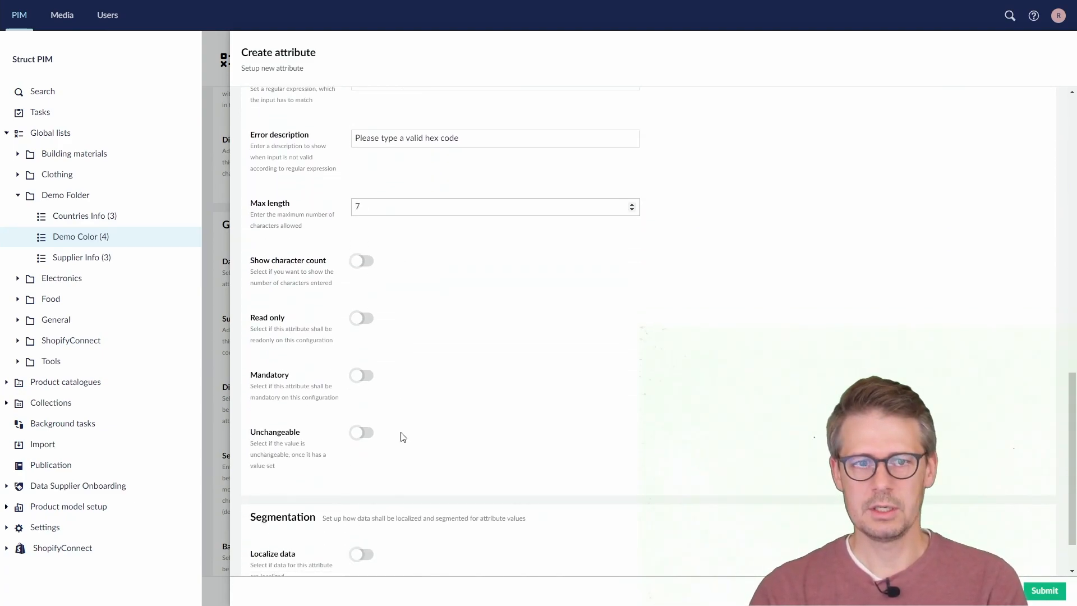
{"action": "scroll", "coordinate": [555, 435], "scroll_direction": "down", "scroll_amount": 1}
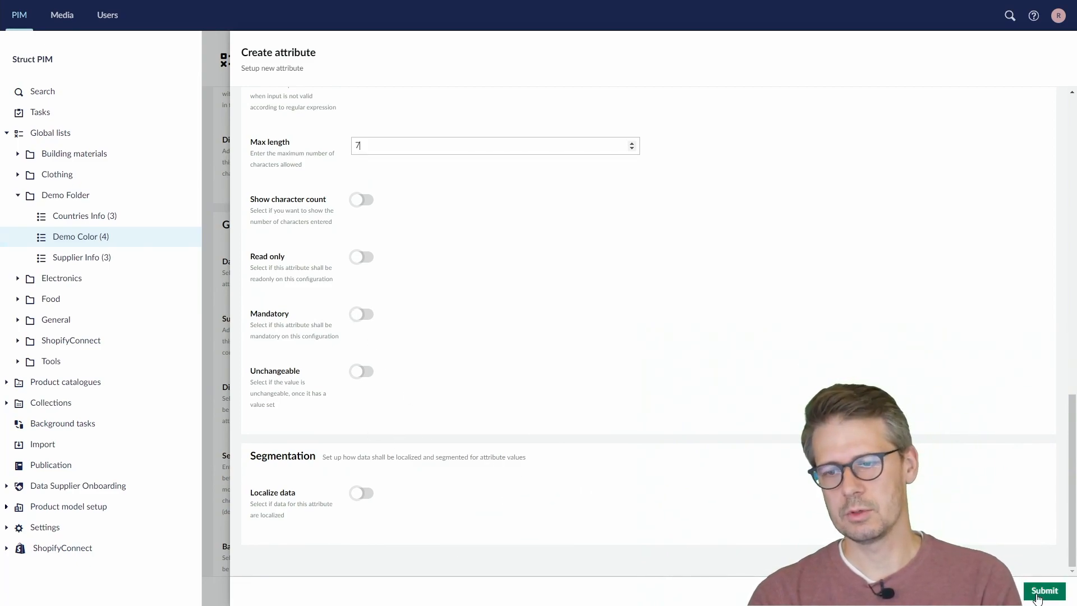
{"action": "left_click", "coordinate": [1044, 591]}
{"action": "left_click", "coordinate": [1034, 592]}
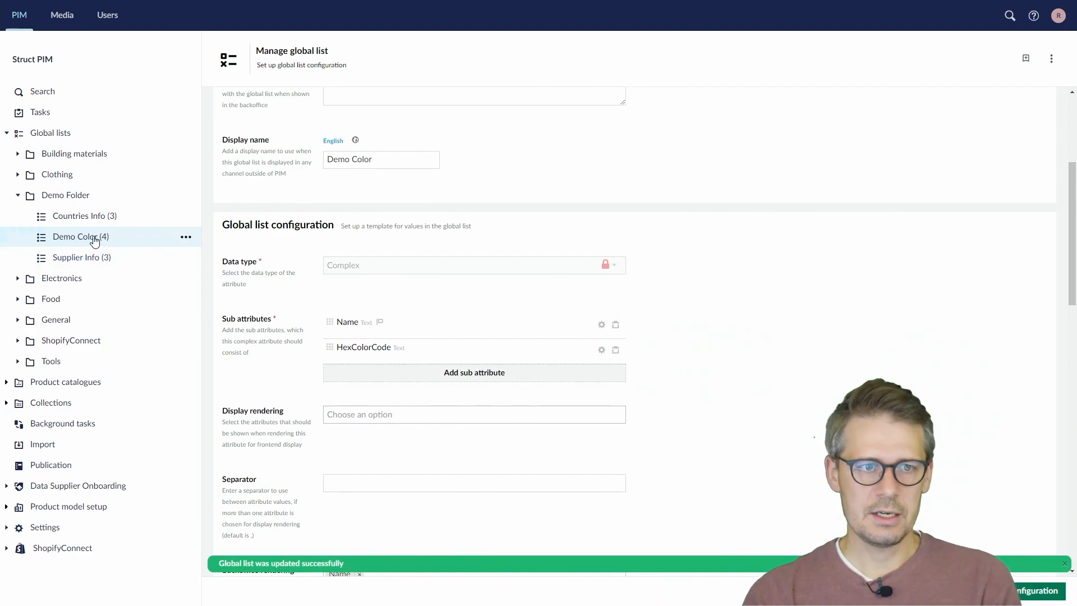
Set the Hex Color Code of the Red value in Demo Color to #124312 and update the value
{"action": "left_click", "coordinate": [95, 240]}
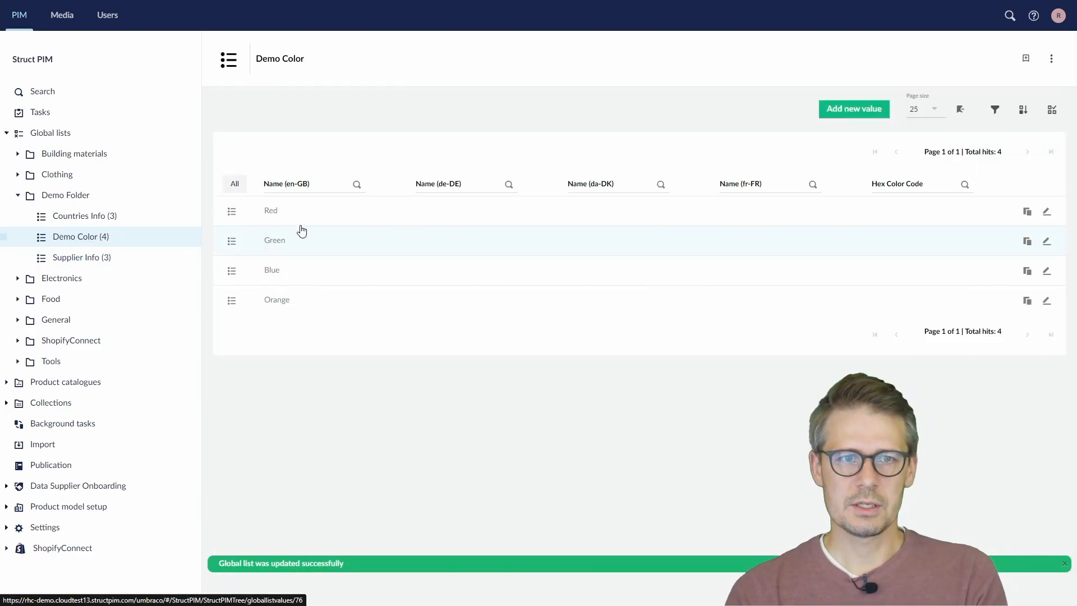
{"action": "left_click", "coordinate": [1047, 214]}
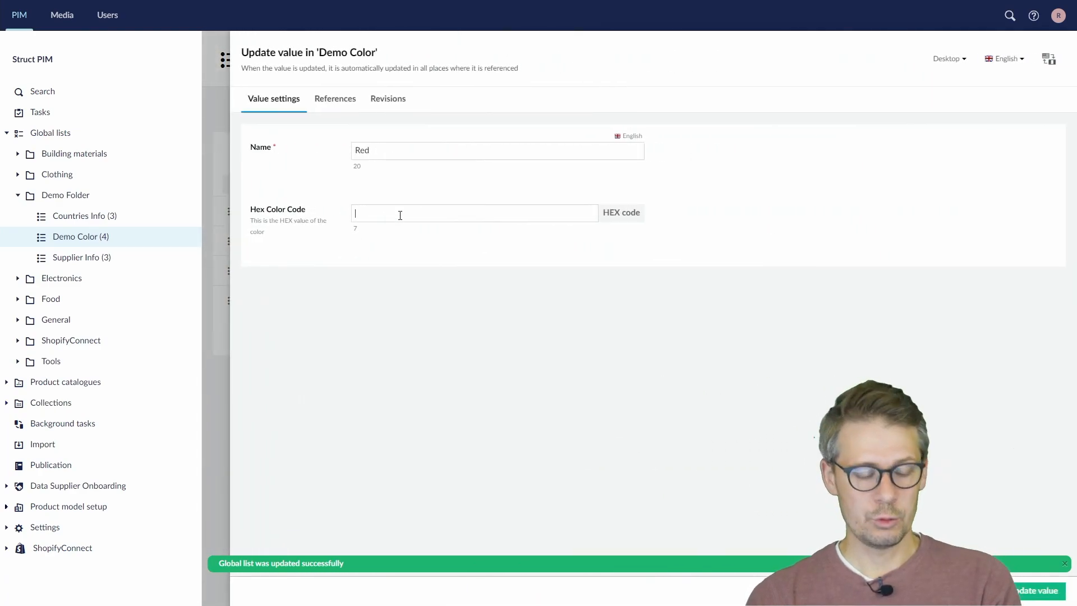
{"action": "left_click", "coordinate": [399, 215]}
{"action": "type", "text": "#124314"}
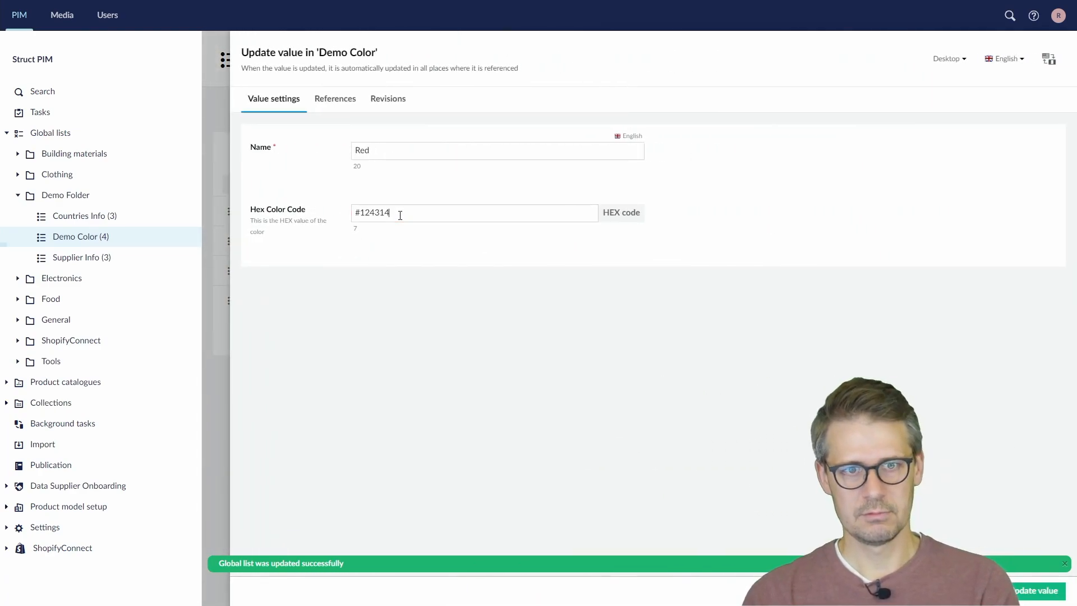
{"action": "key", "text": "BackSpace"}
{"action": "key", "text": "BackSpace"}
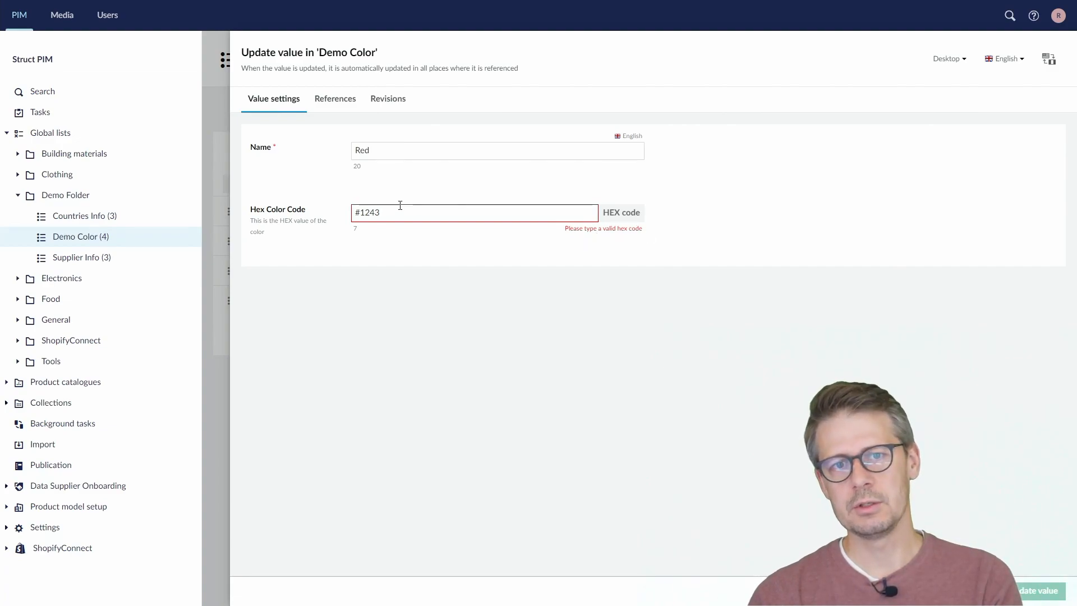
{"action": "type", "text": "12"}
{"action": "left_click", "coordinate": [1055, 589]}
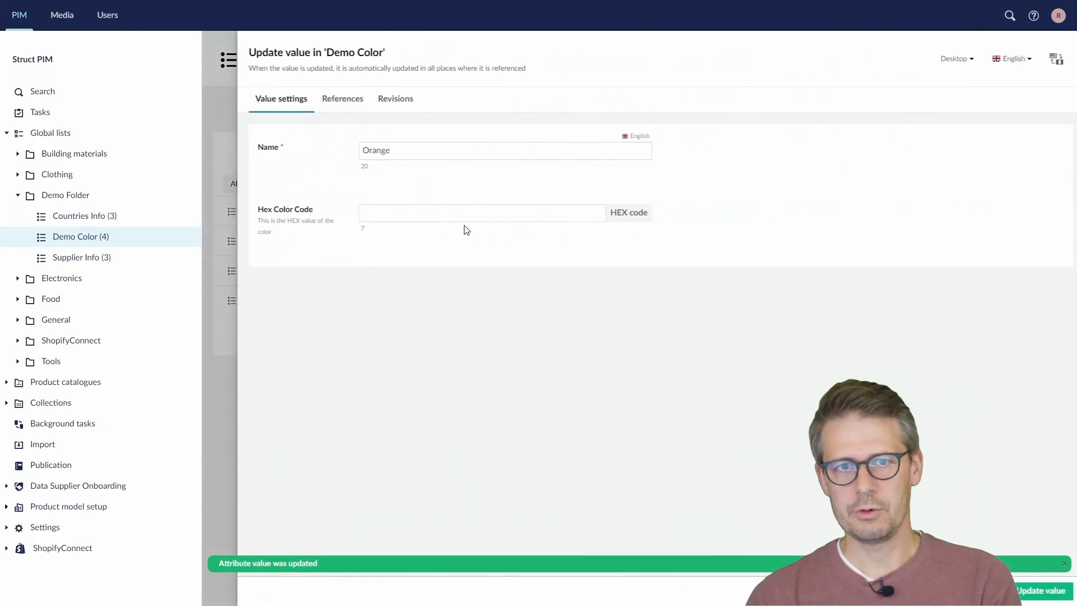
Set the Hex Color Code of the Orange value to #123ab2 and update the value
{"action": "left_click", "coordinate": [463, 216]}
{"action": "type", "text": "#123s"}
{"action": "type", "text": "b2"}
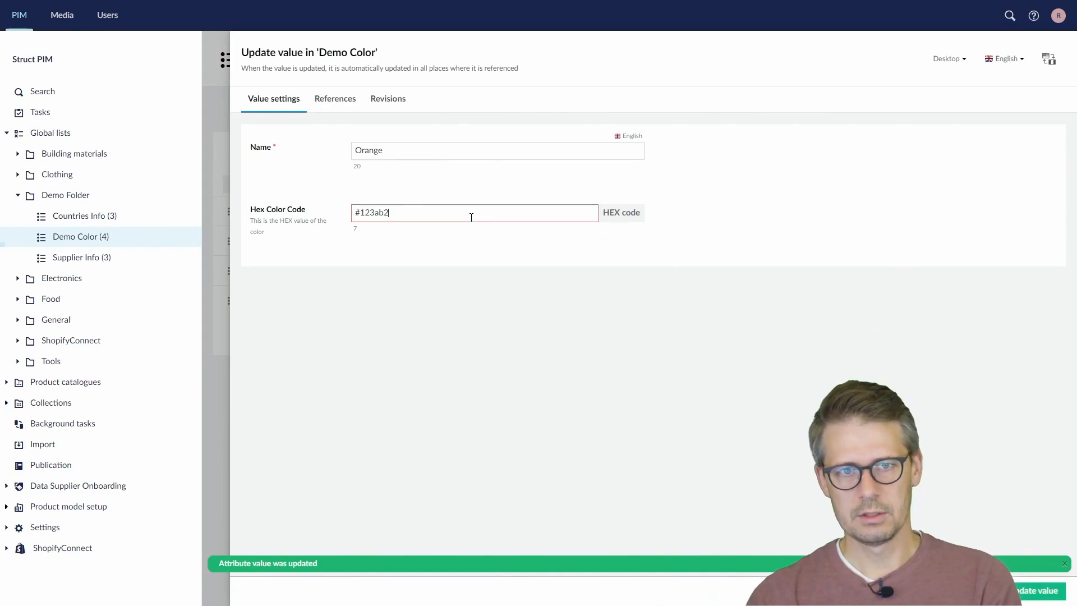
{"action": "left_click", "coordinate": [1036, 590]}
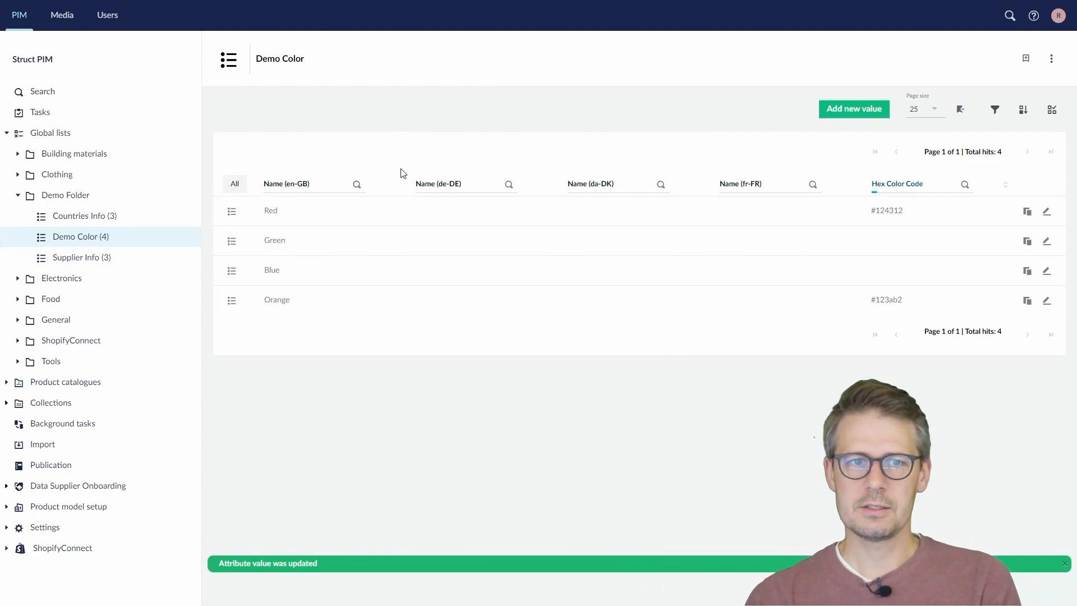
In the Demo Color list's configuration, set the list view default columns to Name (en-GB) and Hex Color Code
{"action": "mouse_move", "coordinate": [189, 240]}
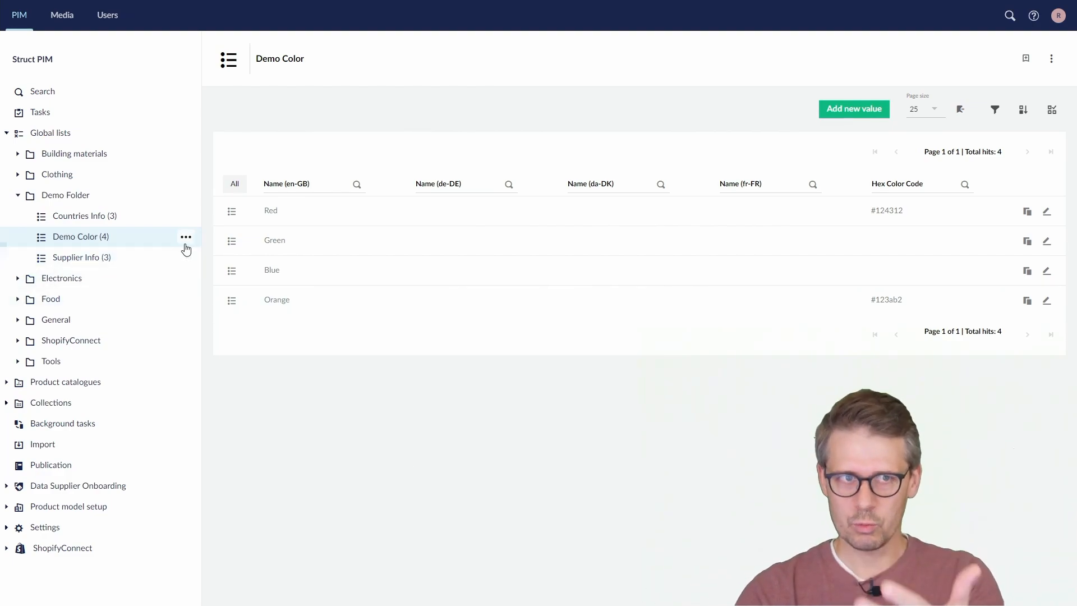
{"action": "left_click", "coordinate": [185, 237]}
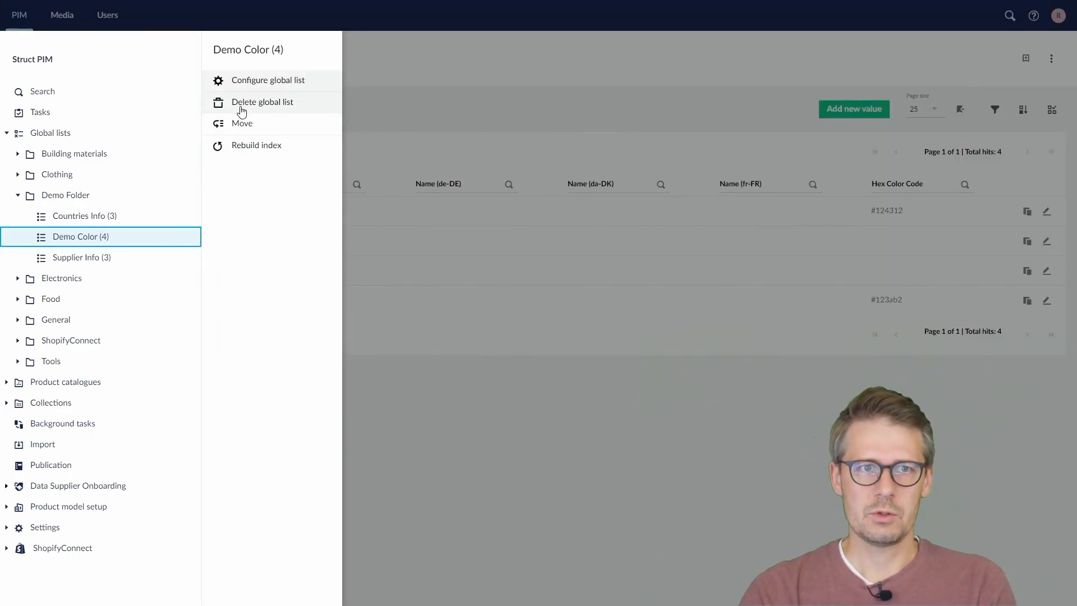
{"action": "left_click", "coordinate": [248, 84]}
{"action": "scroll", "coordinate": [456, 335], "scroll_direction": "down", "scroll_amount": 1}
{"action": "scroll", "coordinate": [455, 335], "scroll_direction": "down", "scroll_amount": 7}
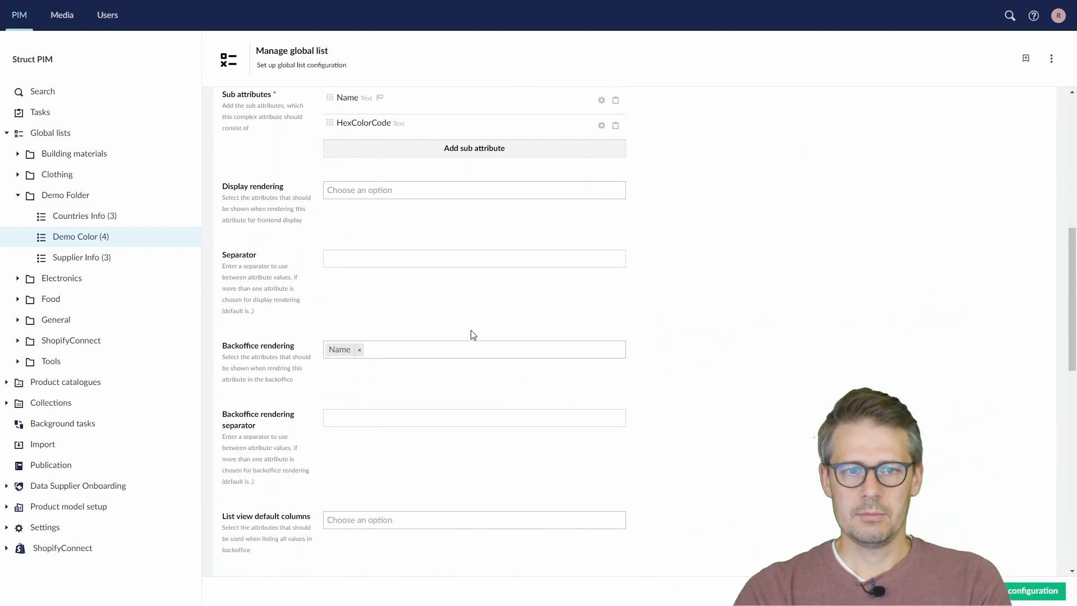
{"action": "scroll", "coordinate": [472, 335], "scroll_direction": "down", "scroll_amount": 1}
{"action": "left_click", "coordinate": [352, 465]}
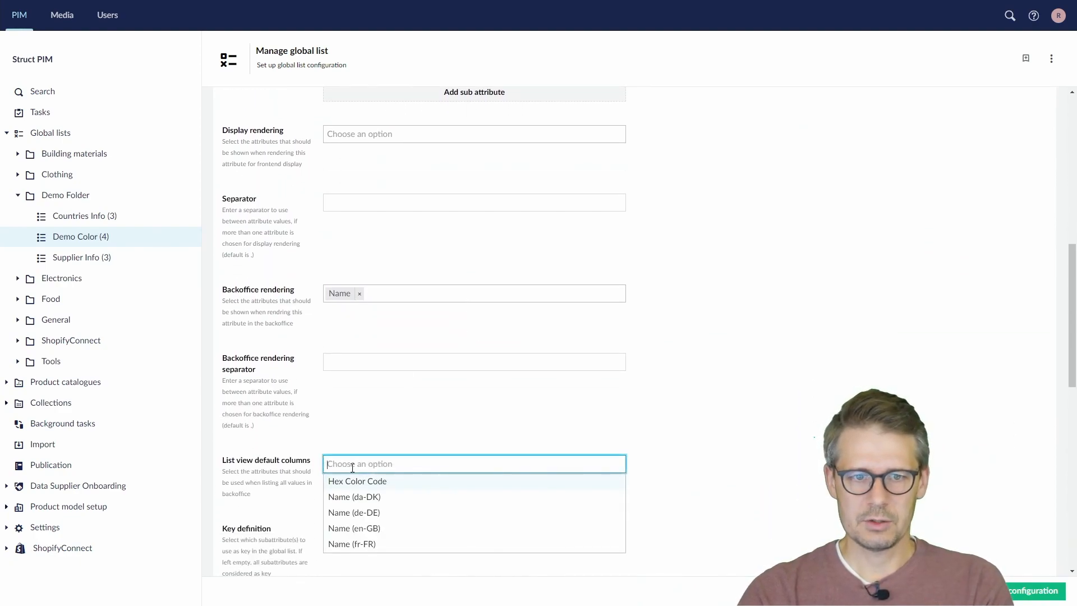
{"action": "left_click", "coordinate": [388, 529]}
{"action": "left_click", "coordinate": [395, 487]}
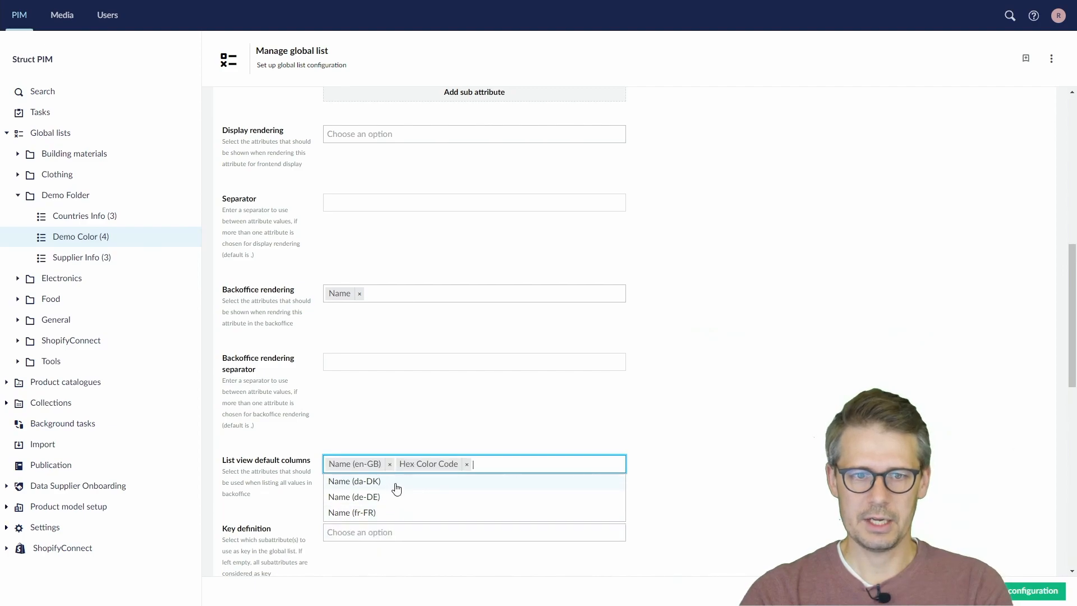
Add HexColorCode to the backoffice rendering alongside Name and set the backoffice rendering separator to "-"
{"action": "left_click", "coordinate": [401, 439]}
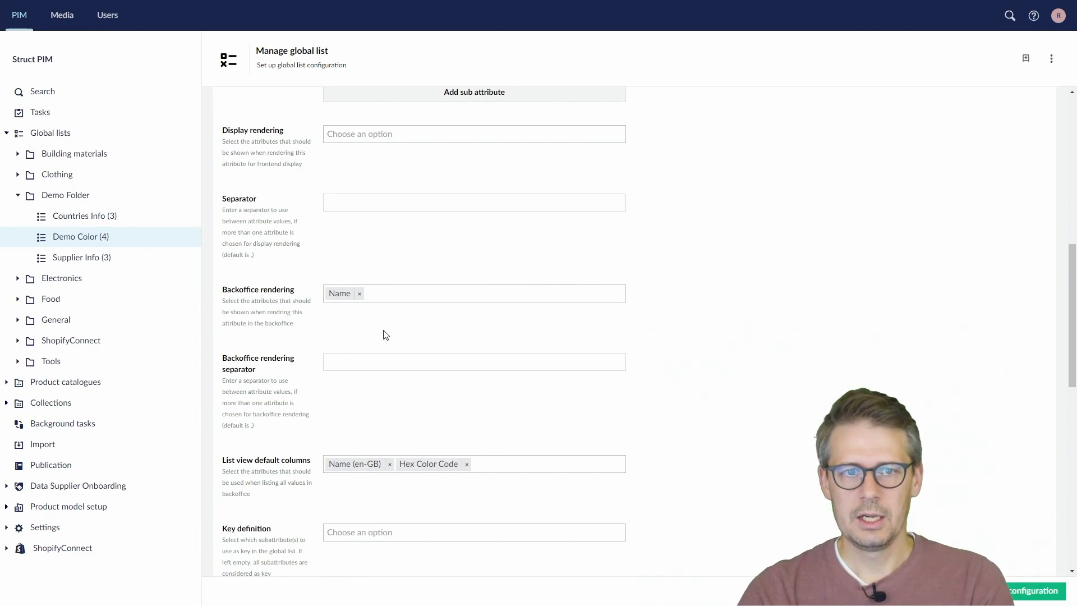
{"action": "left_click", "coordinate": [405, 297]}
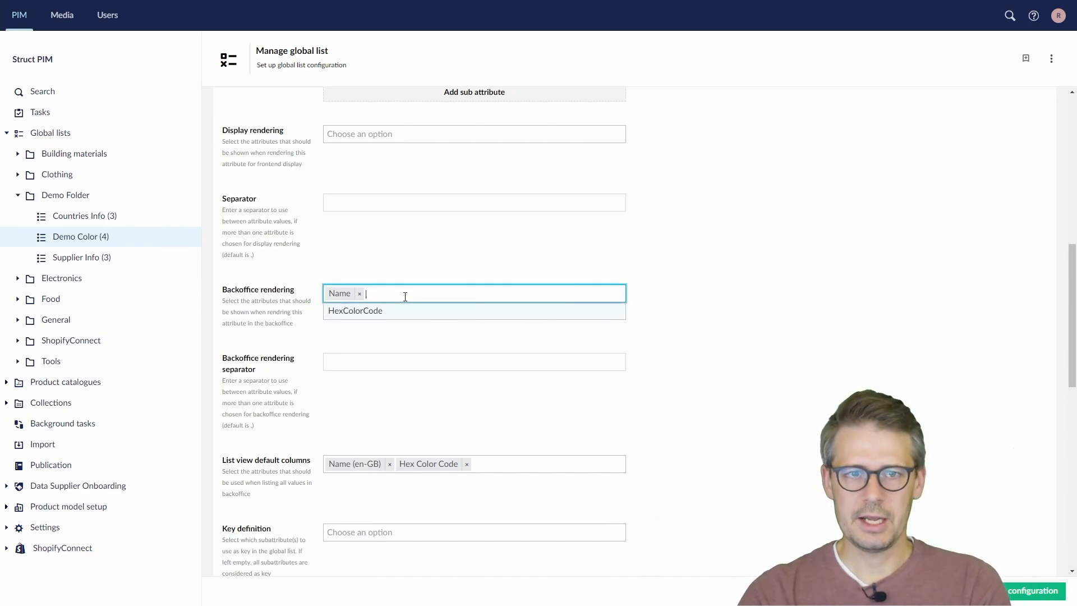
{"action": "left_click", "coordinate": [402, 312]}
{"action": "left_click", "coordinate": [390, 364]}
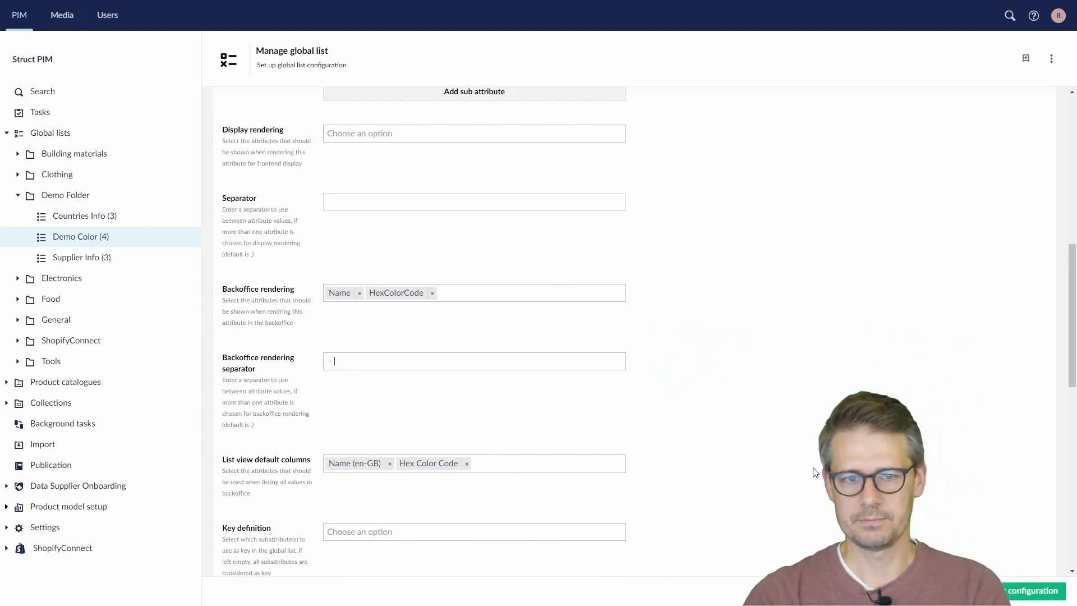
Set the Demo Color list's key definition to Name (en-GB) and save the list configuration
{"action": "scroll", "coordinate": [819, 471], "scroll_direction": "down", "scroll_amount": 4}
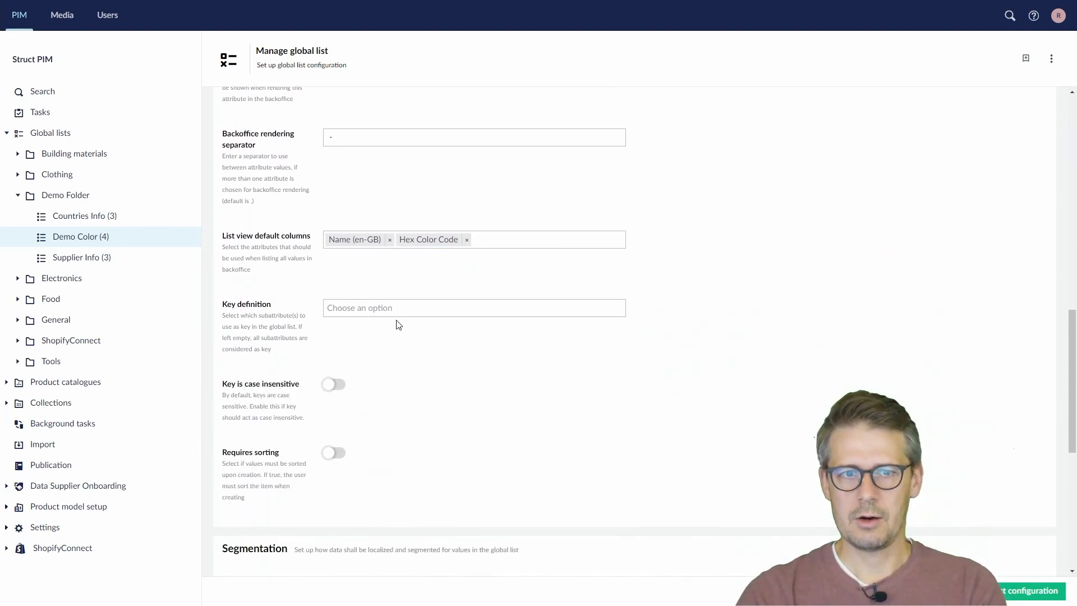
{"action": "scroll", "coordinate": [398, 326], "scroll_direction": "up", "scroll_amount": 6}
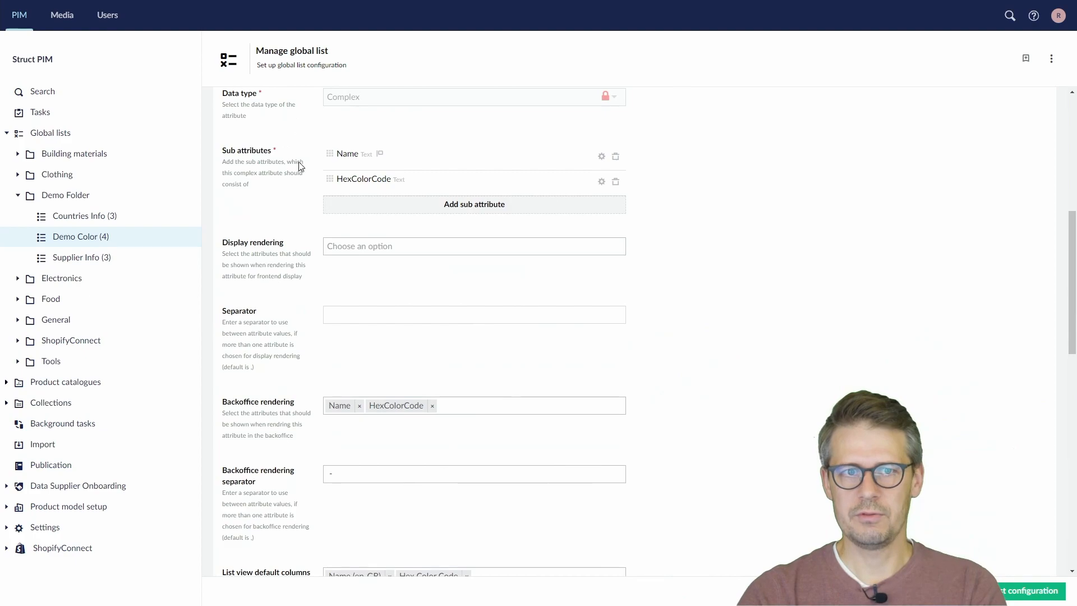
{"action": "scroll", "coordinate": [439, 430], "scroll_direction": "down", "scroll_amount": 5}
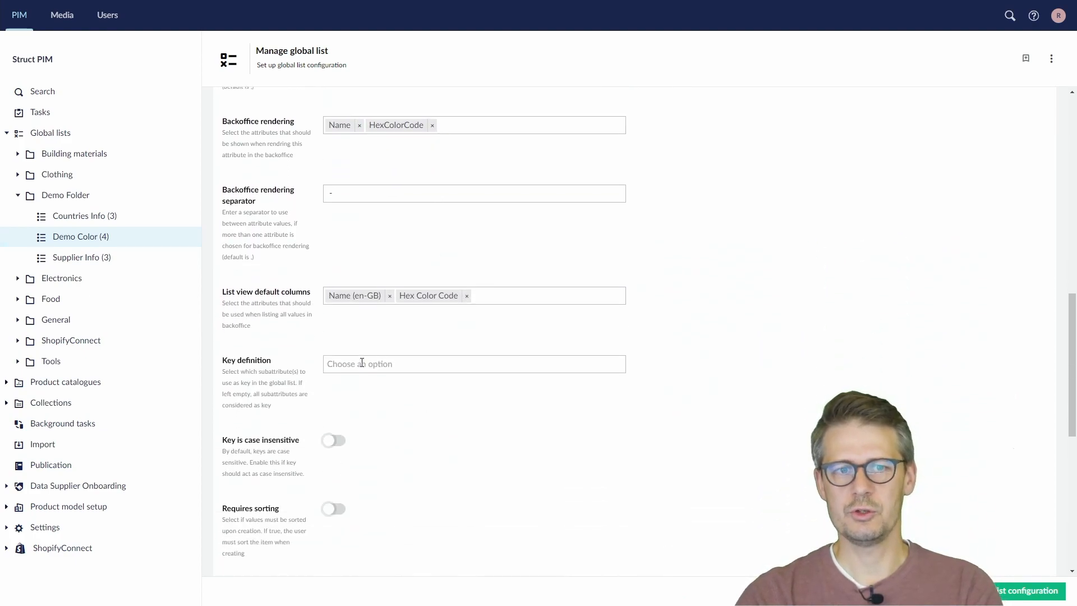
{"action": "left_click", "coordinate": [362, 365]}
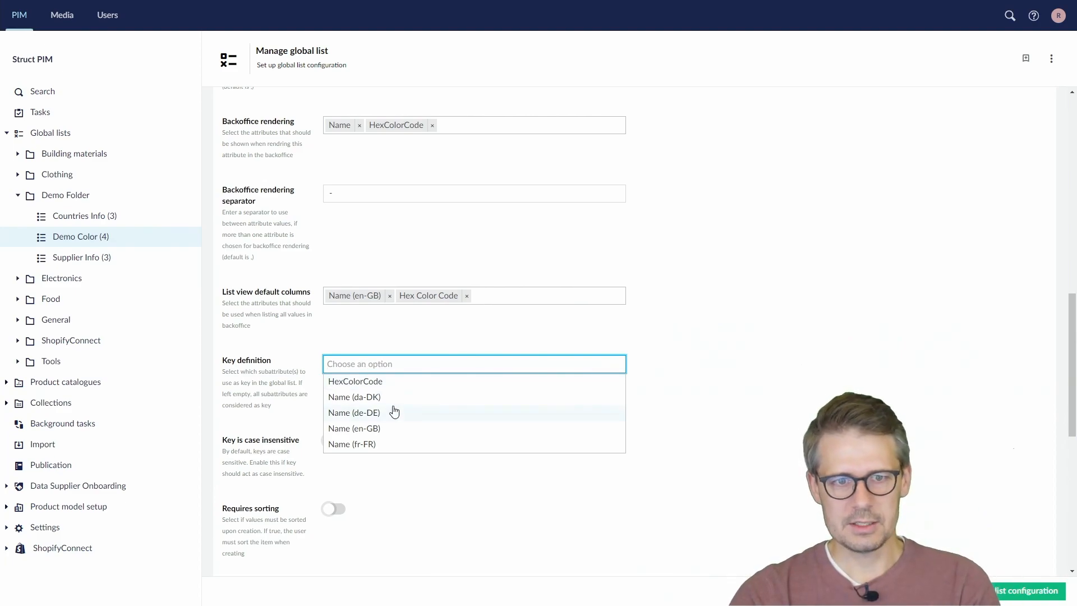
{"action": "left_click", "coordinate": [387, 435]}
{"action": "left_click", "coordinate": [433, 509]}
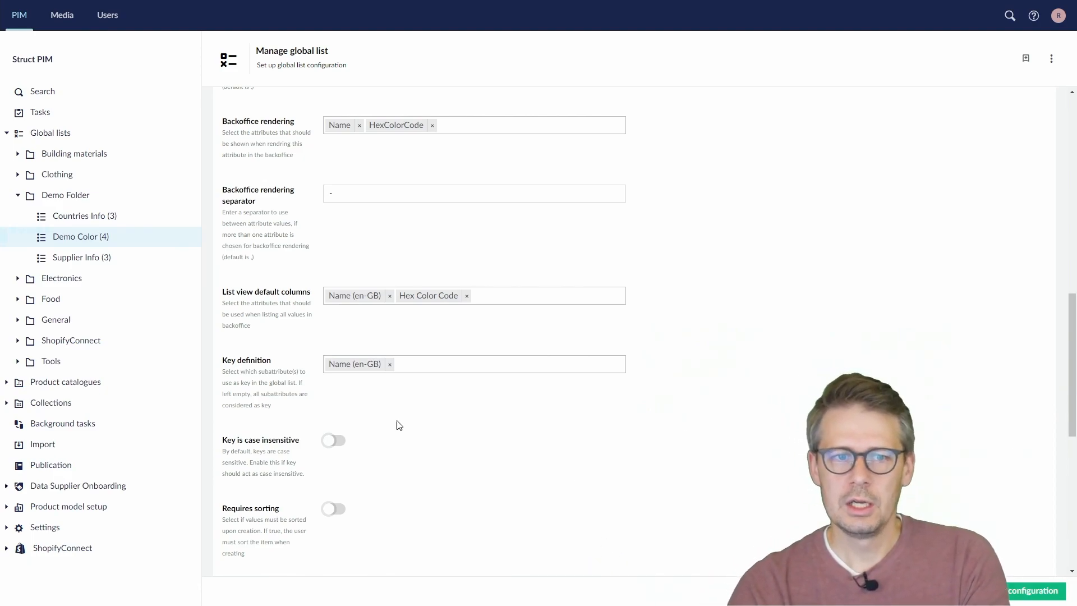
{"action": "left_click", "coordinate": [430, 369]}
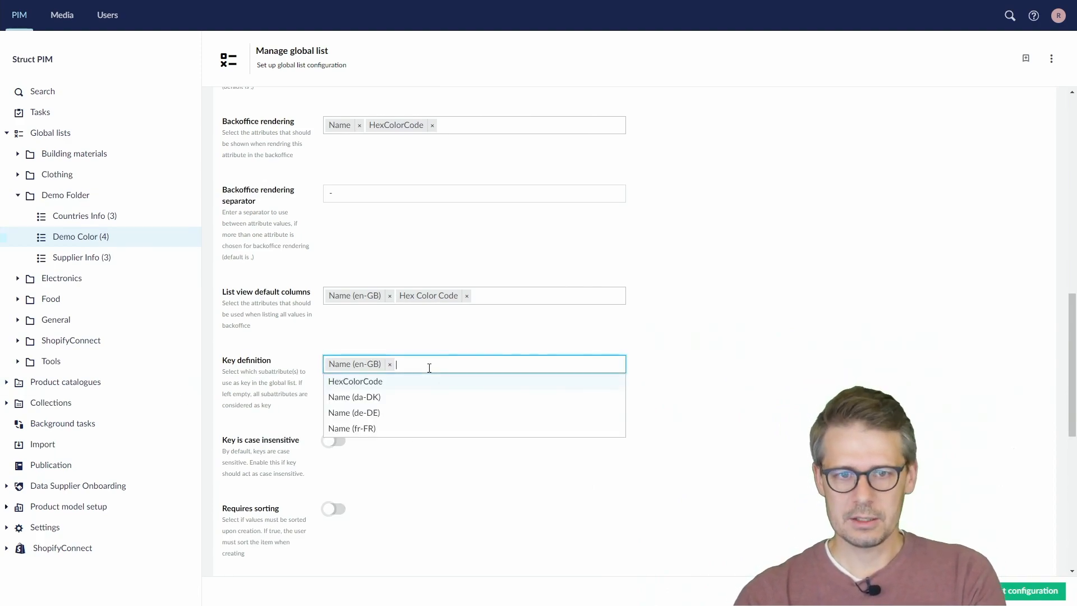
{"action": "left_click", "coordinate": [612, 521]}
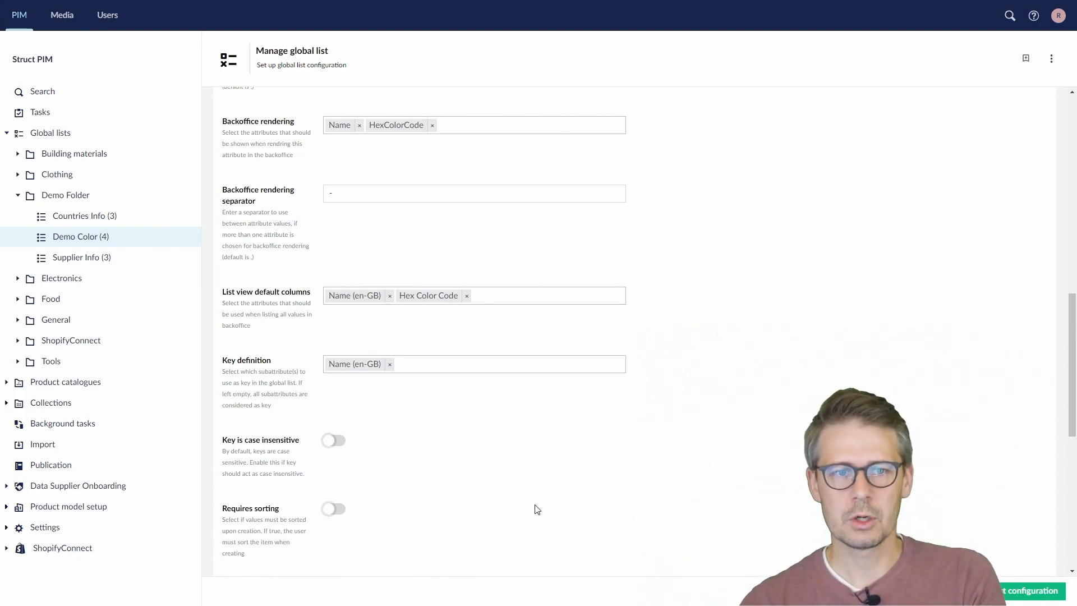
{"action": "left_click", "coordinate": [1005, 599]}
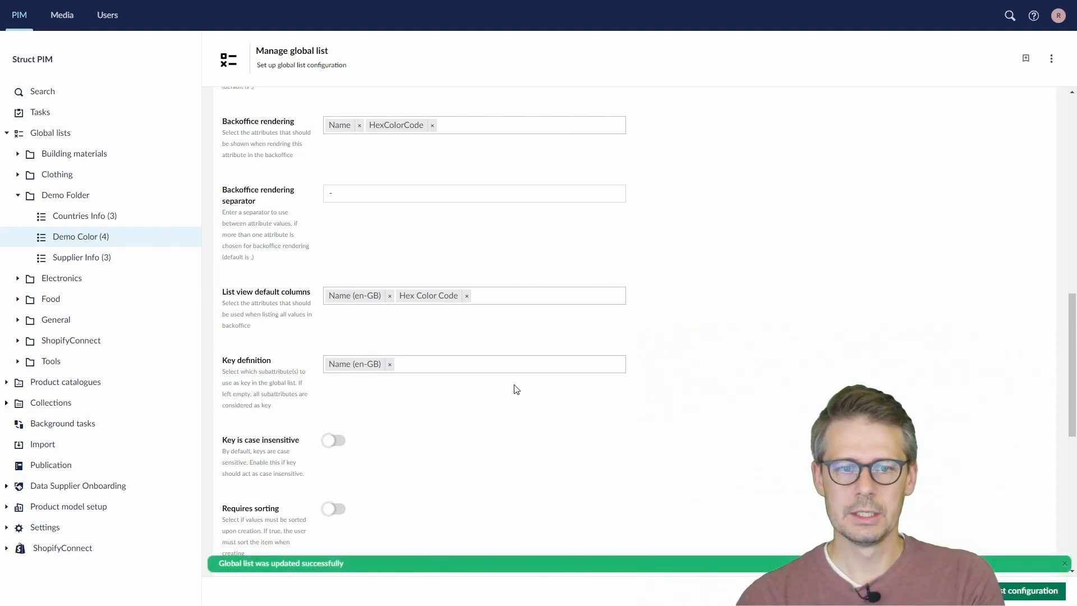
Open the Demo Color list and review its values in the Name (en-GB) and Hex Color Code columns
{"action": "left_click", "coordinate": [100, 239]}
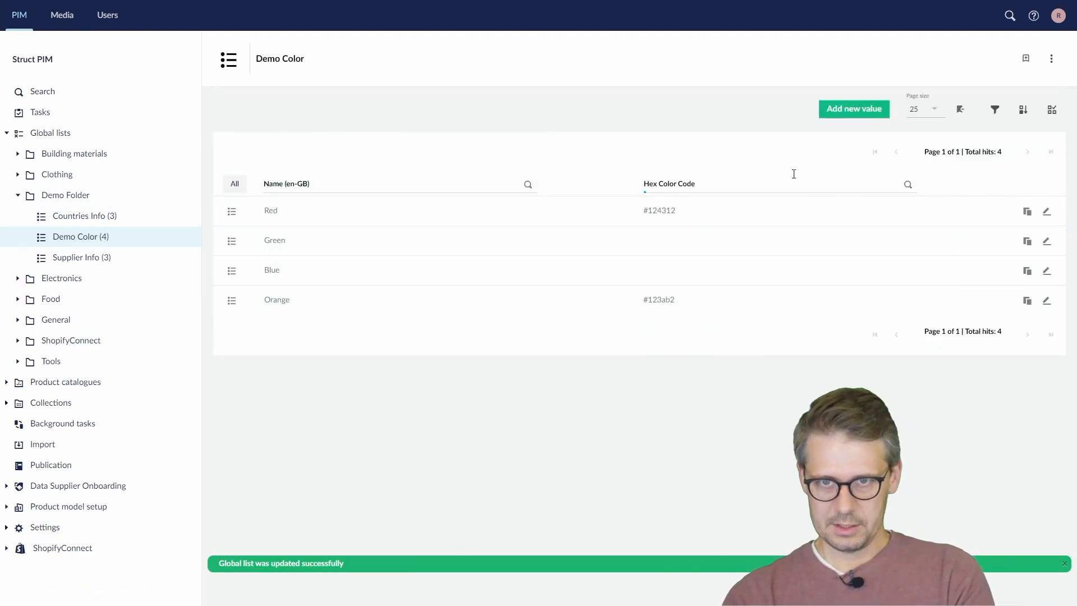
{"action": "left_click", "coordinate": [300, 193]}
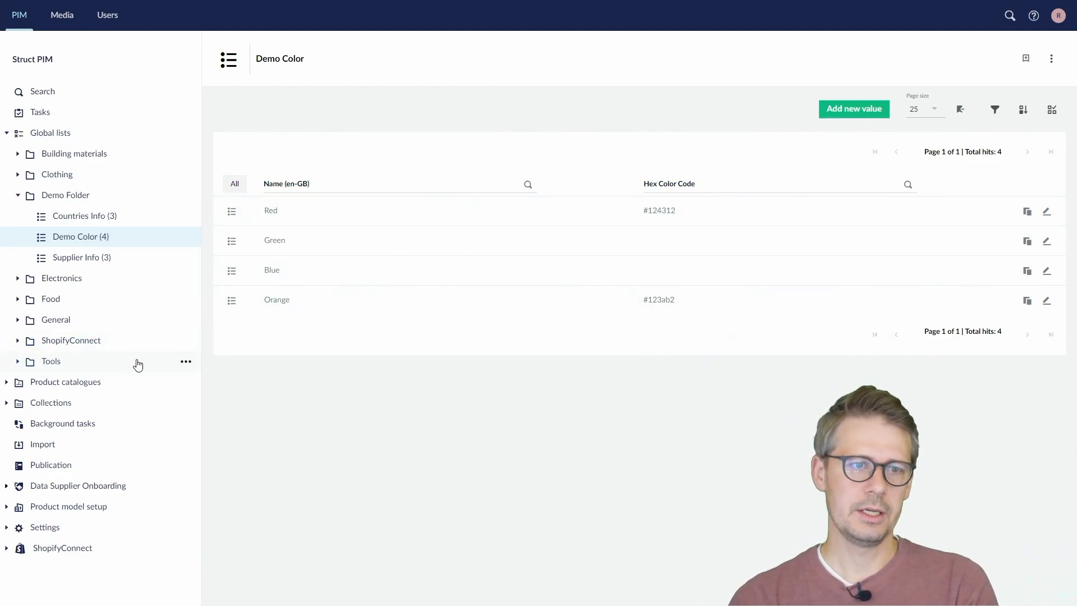
Open the product in the Demo category of Demo Catalogue and display its specs
{"action": "left_click", "coordinate": [7, 383]}
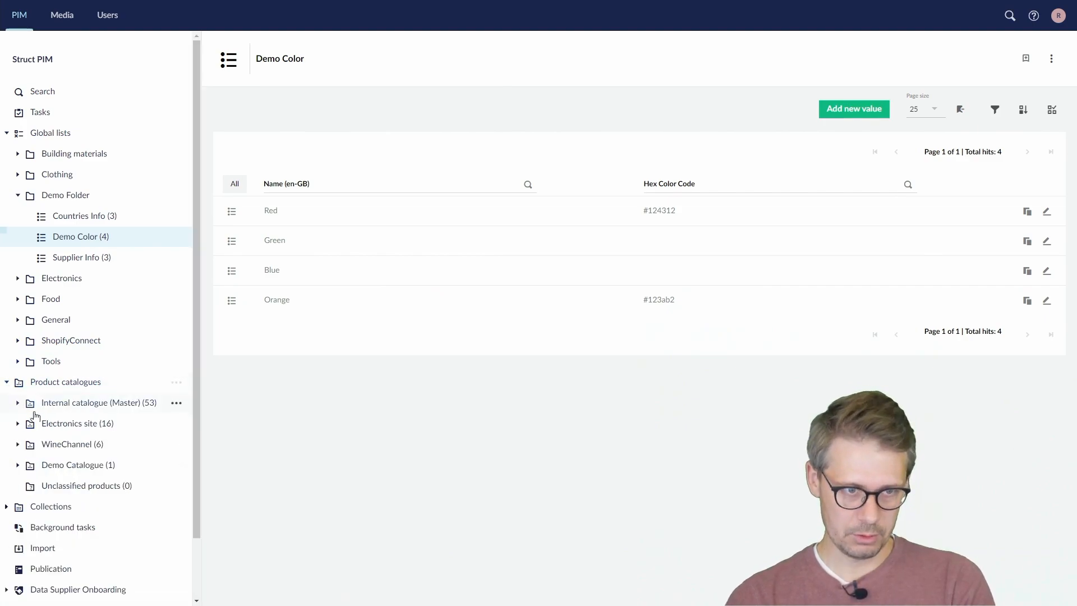
{"action": "left_click", "coordinate": [6, 382]}
{"action": "left_click", "coordinate": [6, 403]}
{"action": "left_click", "coordinate": [6, 403]}
{"action": "left_click", "coordinate": [6, 382]}
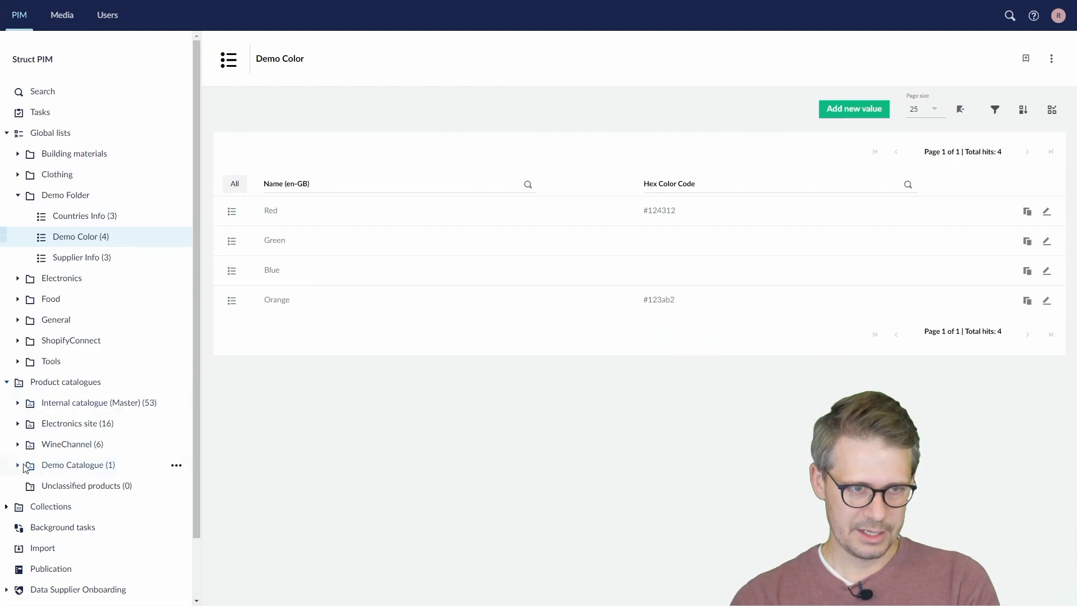
{"action": "left_click", "coordinate": [18, 466]}
{"action": "left_click", "coordinate": [71, 486]}
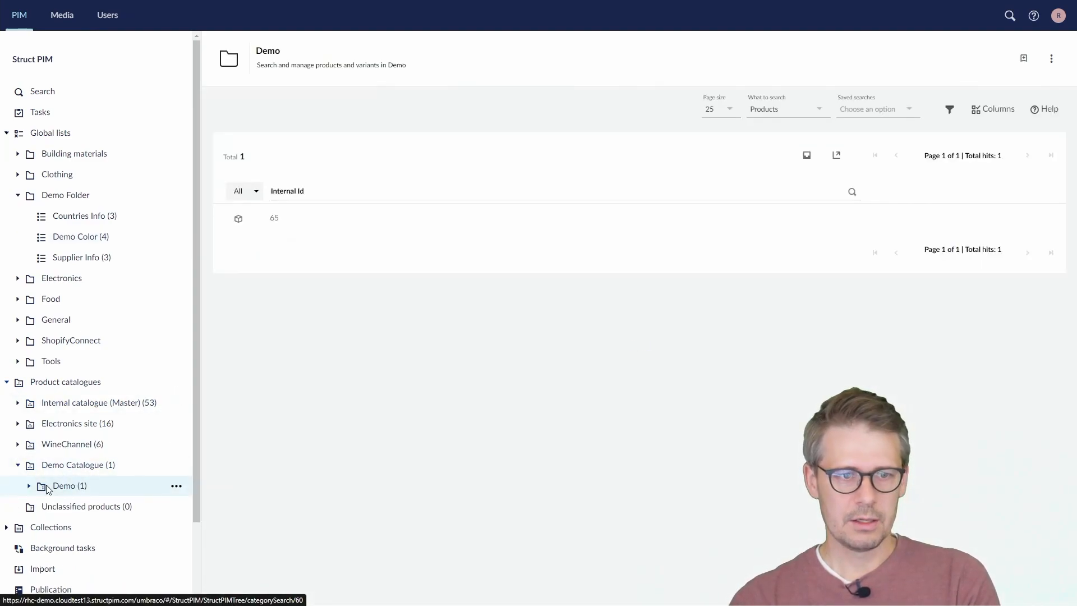
{"action": "left_click", "coordinate": [285, 221]}
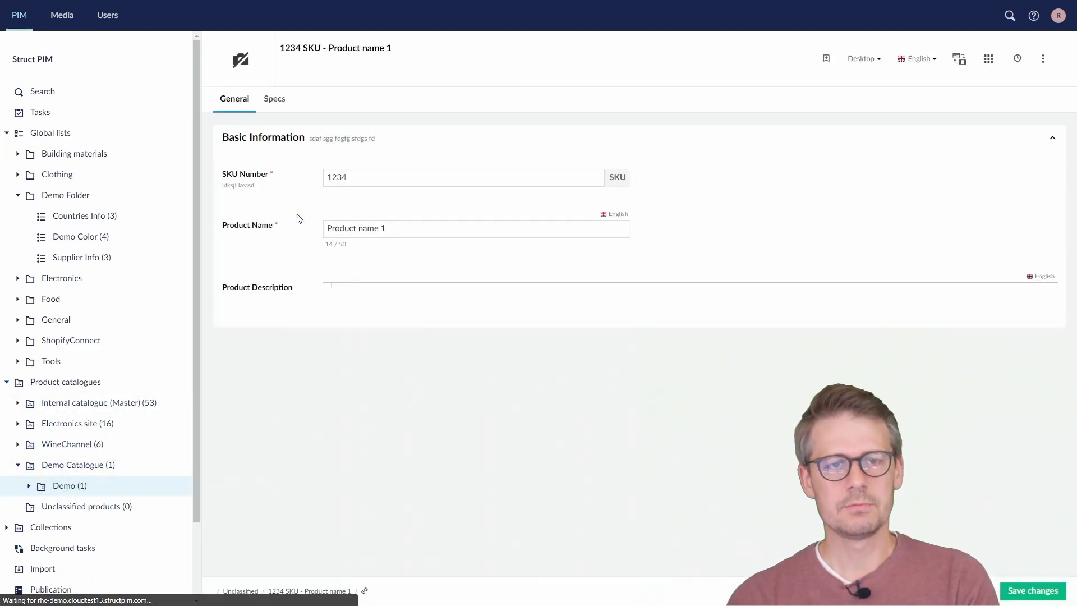
{"action": "left_click", "coordinate": [275, 99]}
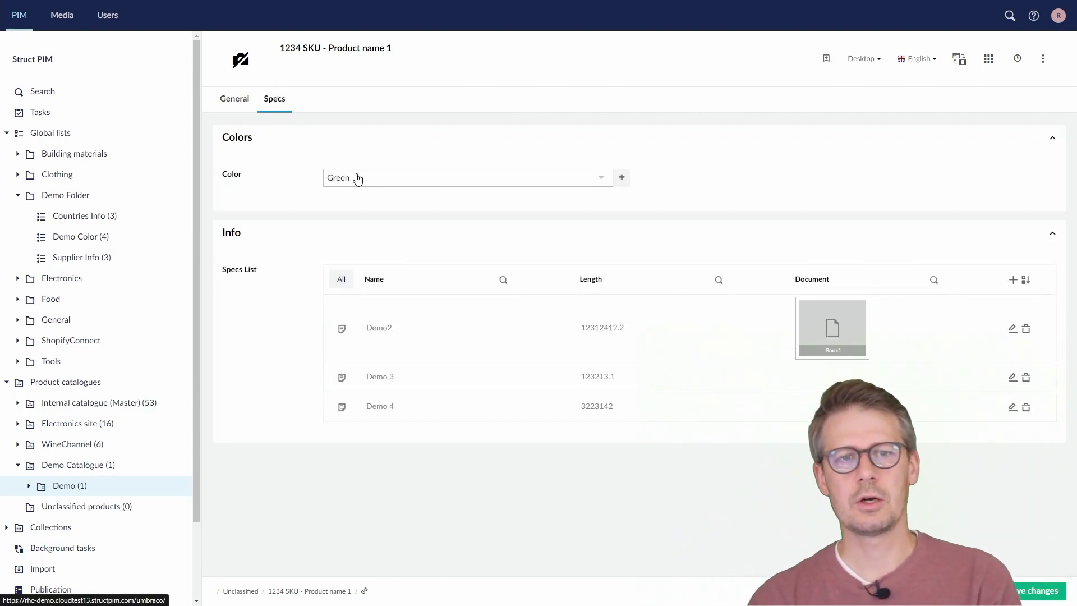
Reload the product page and set the product's Color spec to Orange - #123ab2
{"action": "key", "text": "F5"}
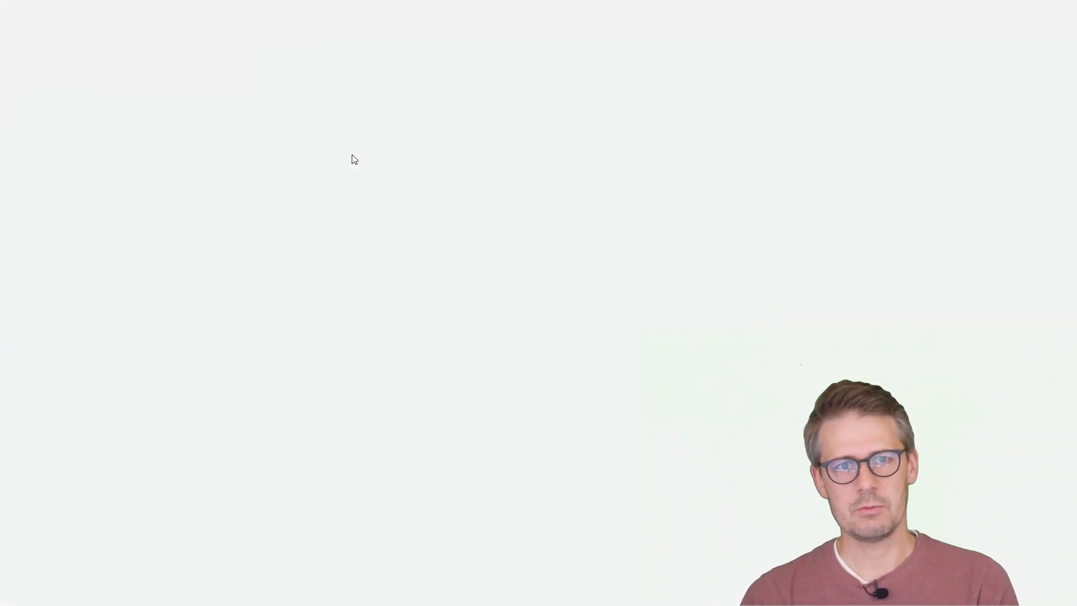
{"action": "left_click", "coordinate": [277, 100]}
{"action": "left_click", "coordinate": [392, 176]}
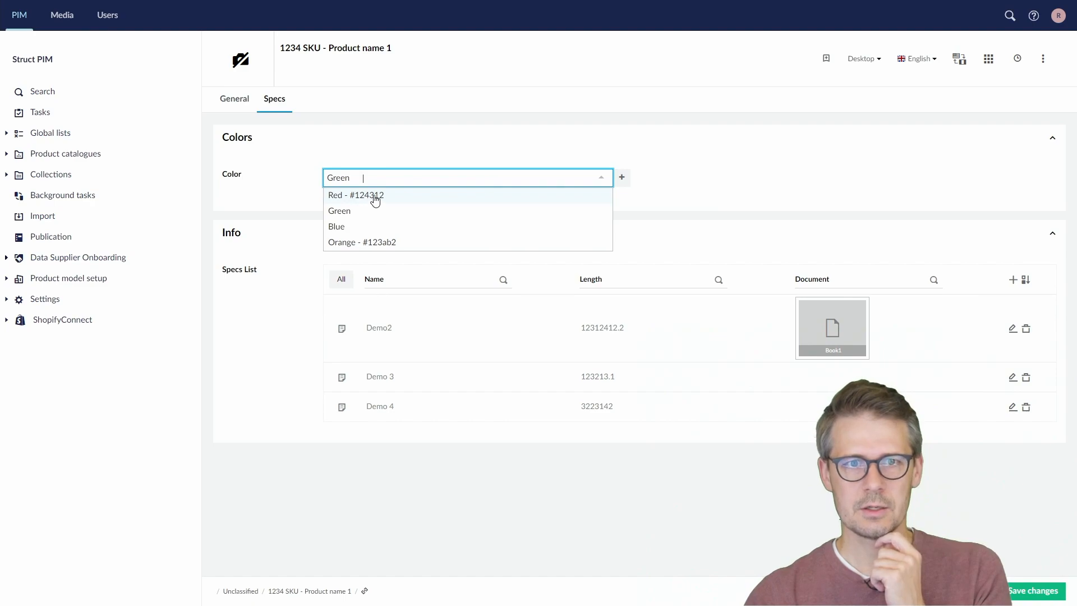
{"action": "left_click", "coordinate": [351, 247]}
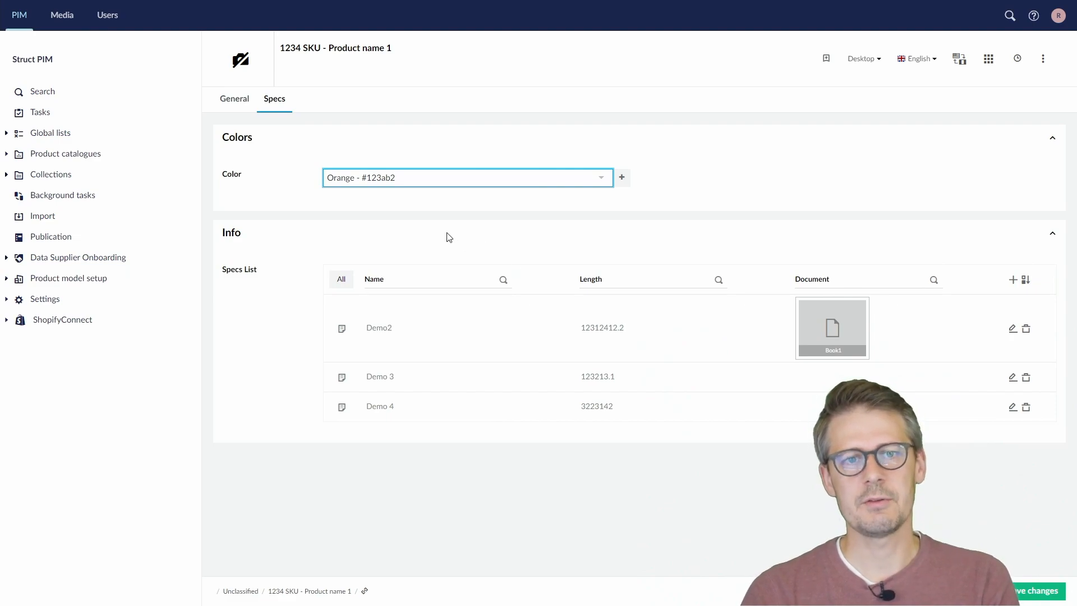
Try to go to the Demo Color list, stay on the product page instead, and save the product's color change
{"action": "left_click", "coordinate": [6, 135]}
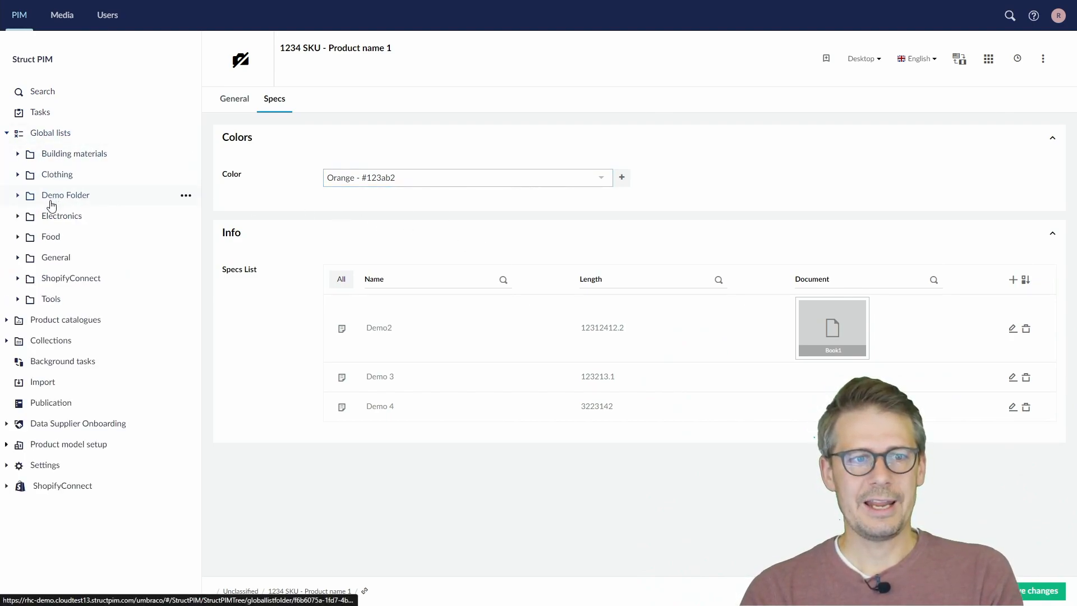
{"action": "left_click", "coordinate": [18, 197]}
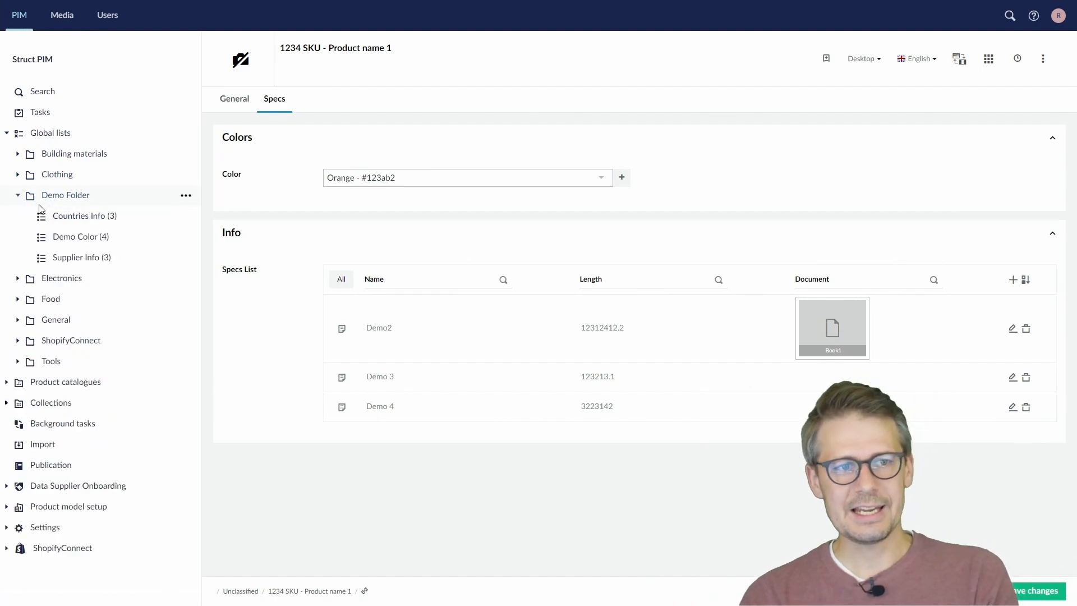
{"action": "left_click", "coordinate": [90, 239]}
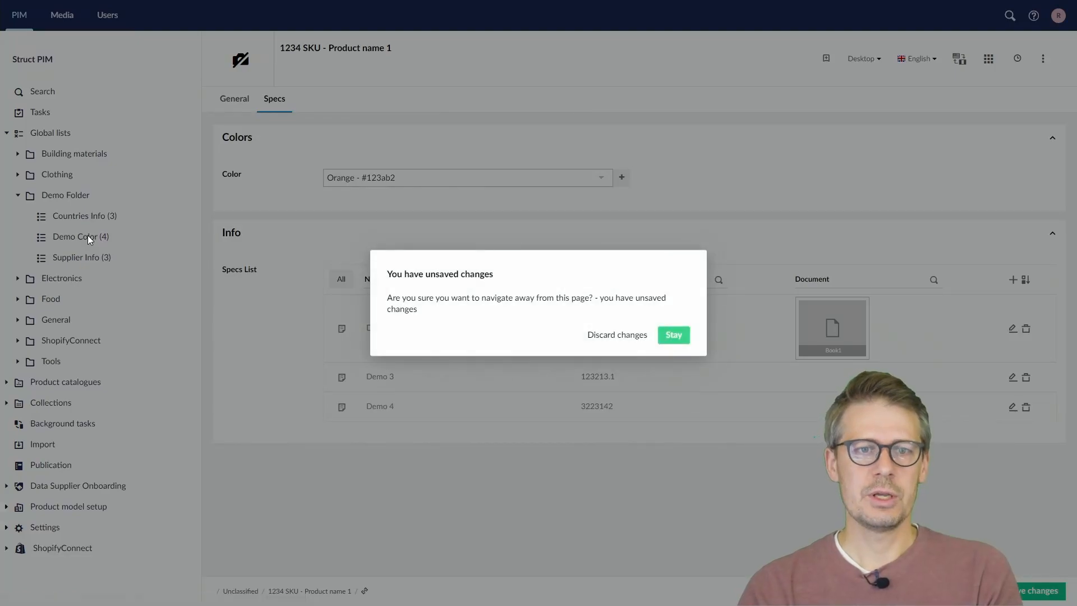
{"action": "left_click", "coordinate": [675, 336]}
{"action": "key", "text": "ctrl+s"}
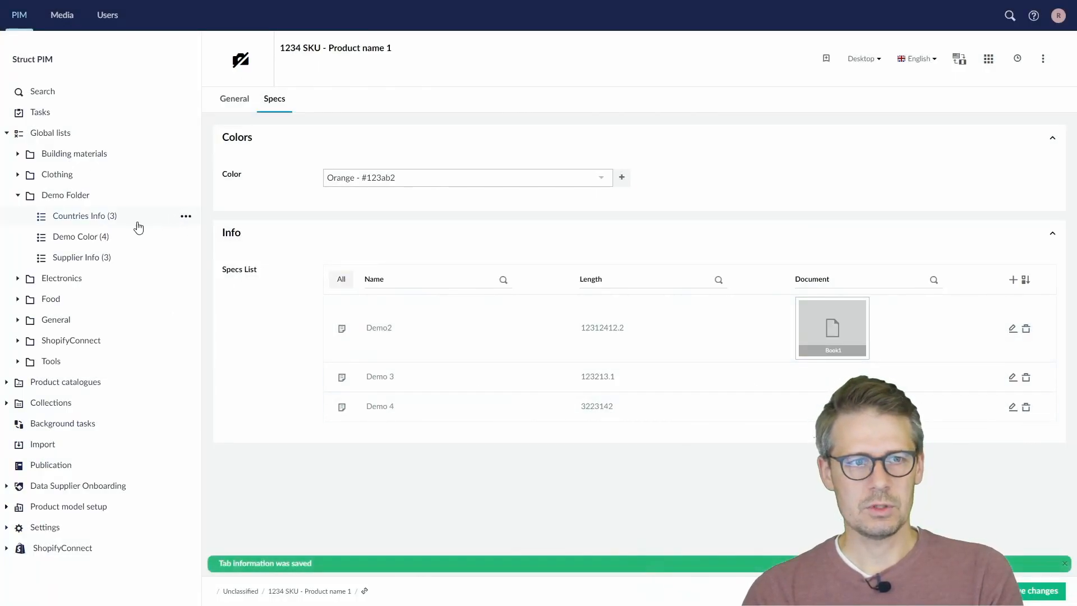
In the Demo Color list, rename the Green value to Fancy Green, set its Hex Color Code to #124312, and update it
{"action": "left_click", "coordinate": [79, 236]}
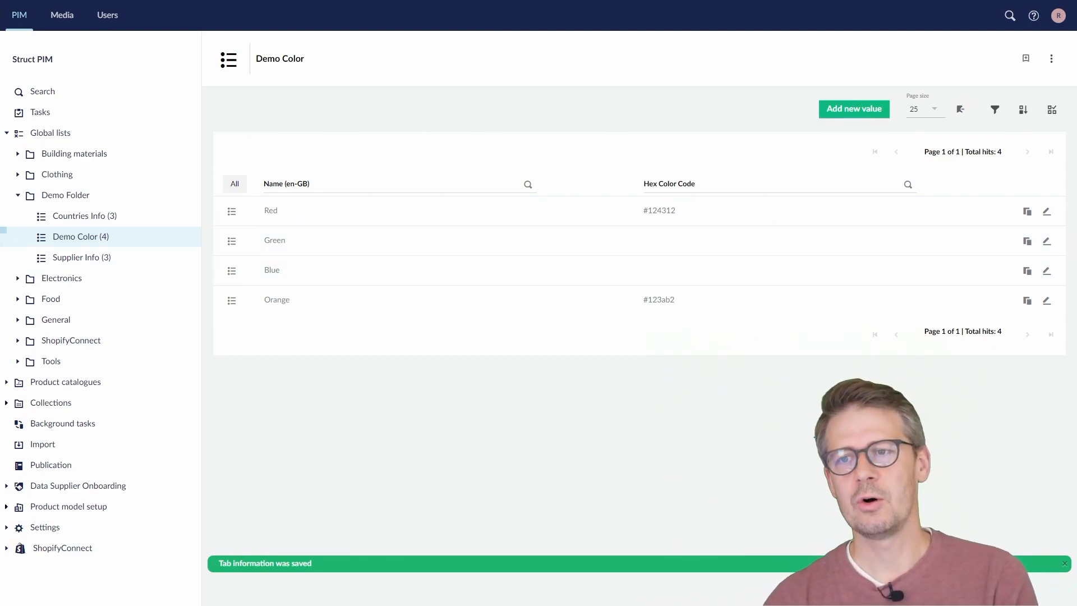
{"action": "left_click", "coordinate": [1046, 242]}
{"action": "left_click", "coordinate": [355, 152]}
{"action": "type", "text": "Fancy Green"}
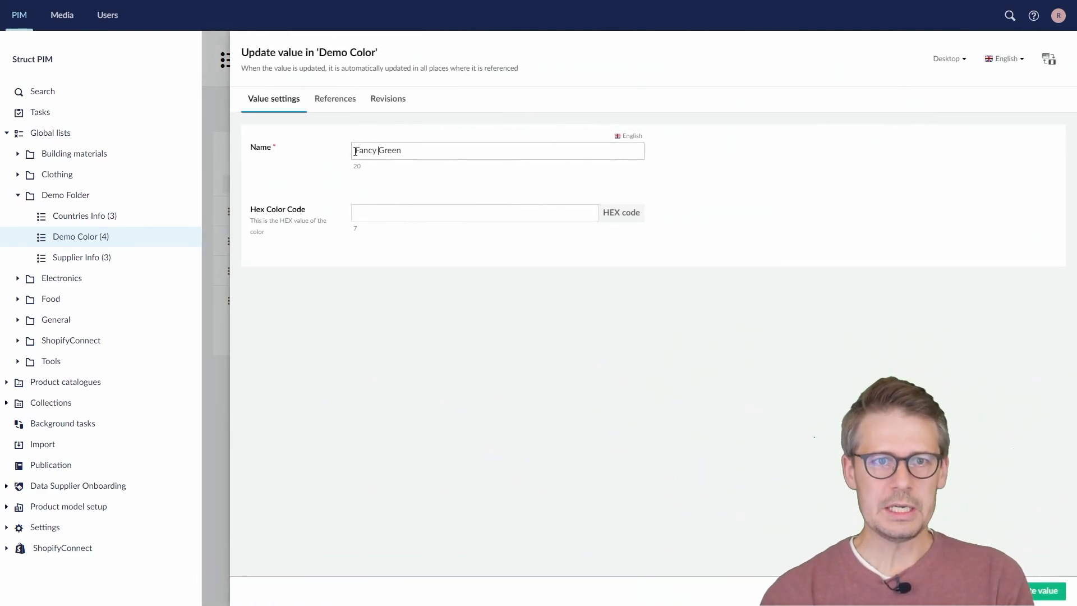
{"action": "left_click", "coordinate": [398, 214]}
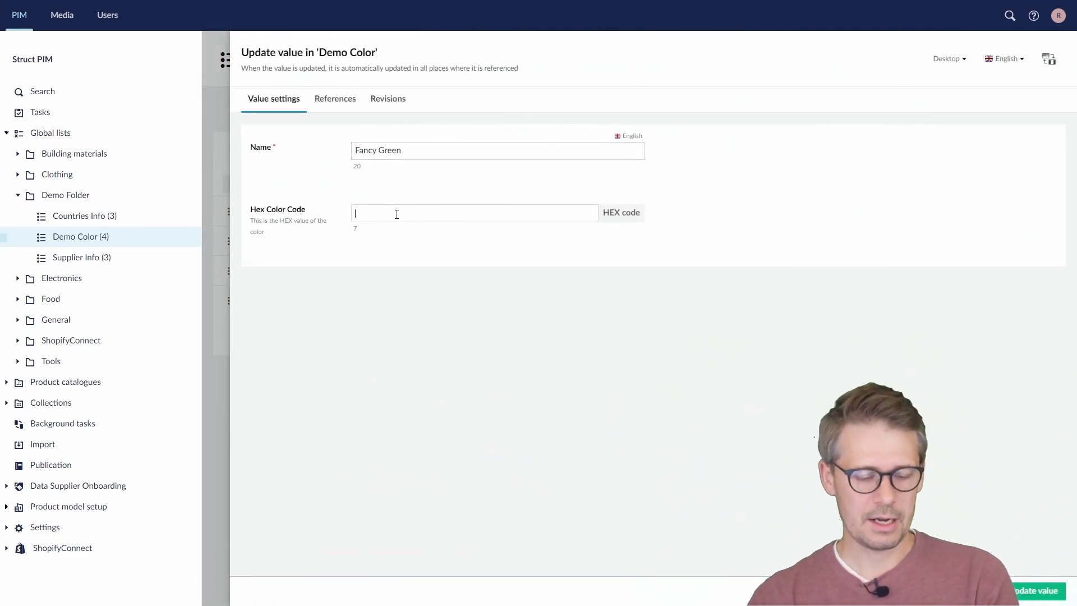
{"action": "type", "text": "#124312"}
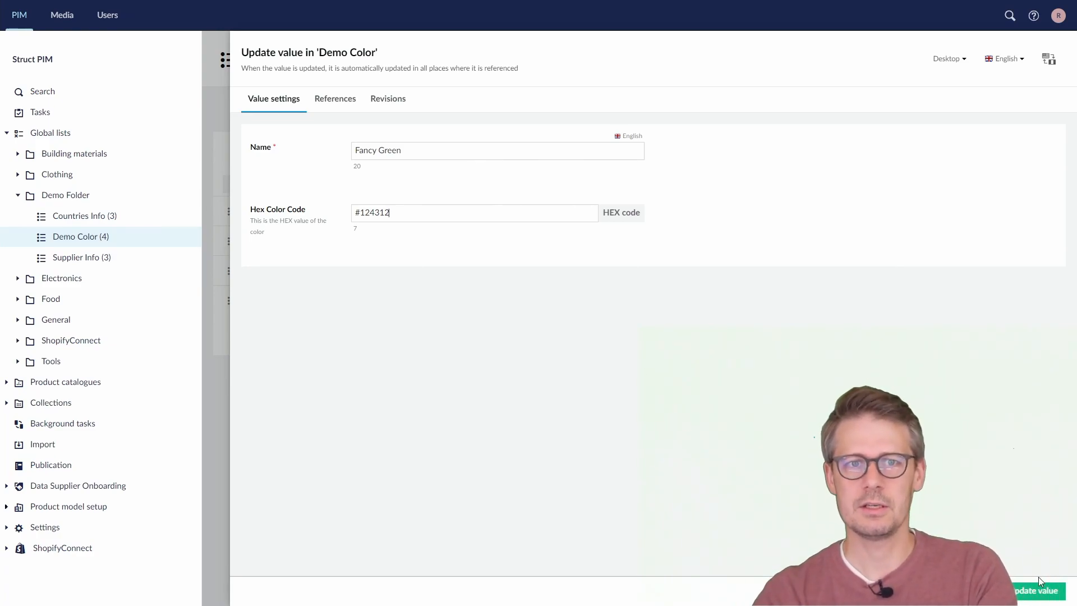
{"action": "left_click", "coordinate": [1037, 596]}
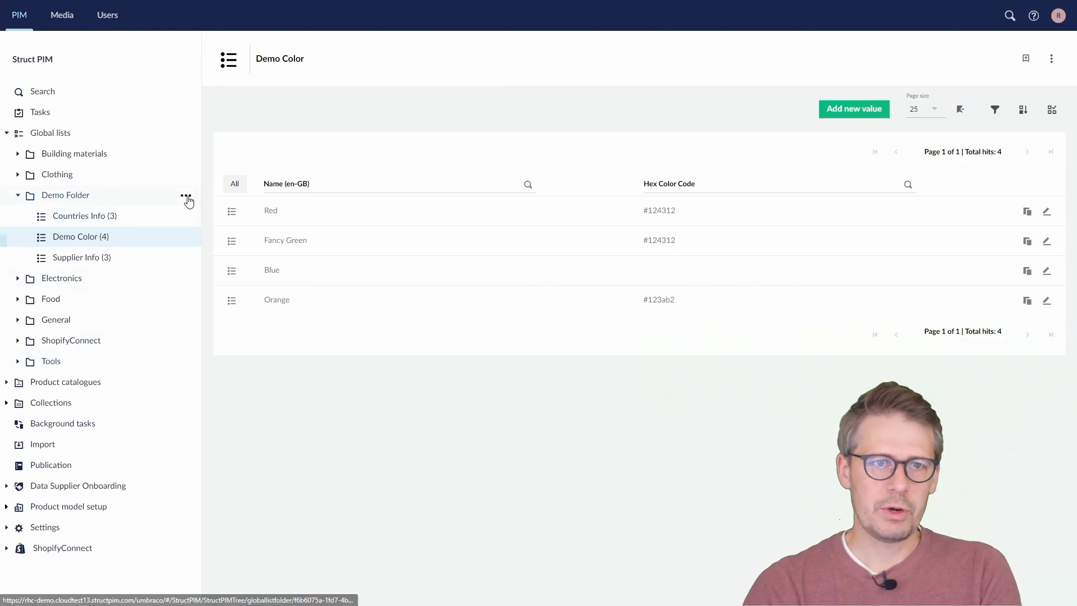
Start a new global list in Demo Folder and give it the alias DemoBaseColorGL
{"action": "left_click", "coordinate": [186, 196]}
{"action": "left_click", "coordinate": [271, 85]}
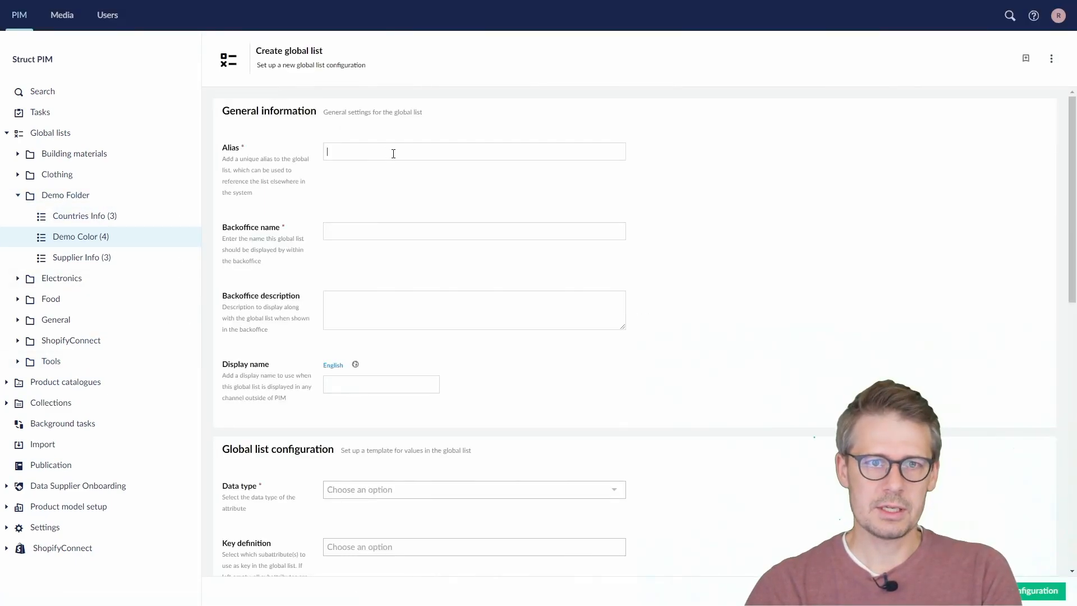
{"action": "left_click", "coordinate": [393, 153]}
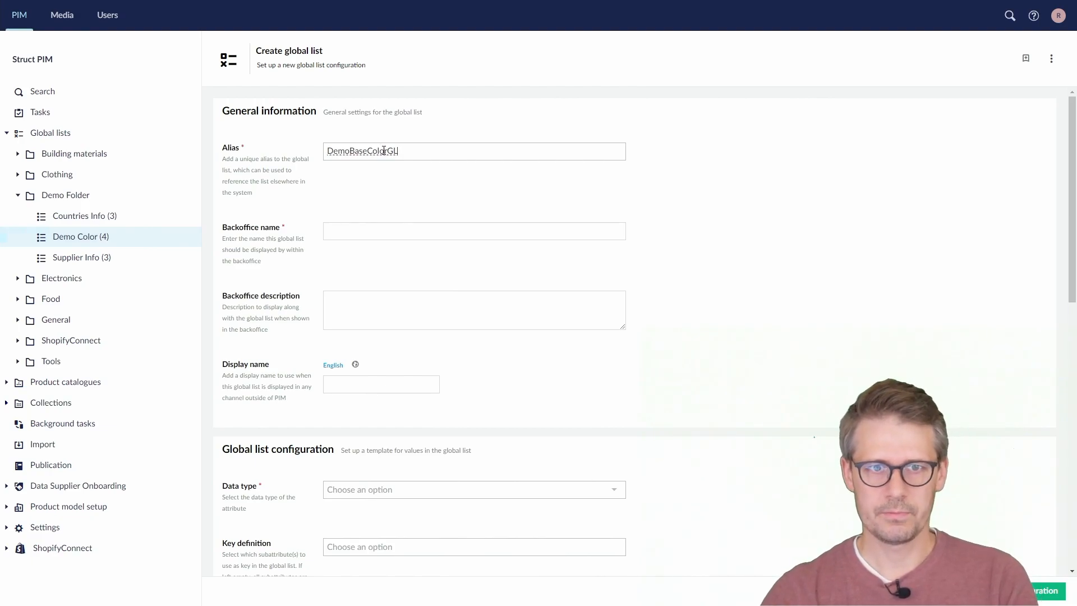
Set the new list's backoffice name and English display name to Demo Base Color, reusing the alias text
{"action": "left_click_drag", "start_coordinate": [389, 153], "coordinate": [302, 153]}
{"action": "key", "text": "ctrl+c"}
{"action": "left_click", "coordinate": [363, 232]}
{"action": "key", "text": "ctrl+v"}
{"action": "left_click", "coordinate": [351, 231]}
{"action": "left_click", "coordinate": [371, 230]}
{"action": "left_click", "coordinate": [374, 384]}
{"action": "key", "text": "ctrl+v"}
{"action": "left_click", "coordinate": [351, 385]}
{"action": "left_click", "coordinate": [371, 384]}
Set the Demo Base Color list's data type to Text with a max length of 20
{"action": "left_click", "coordinate": [401, 489]}
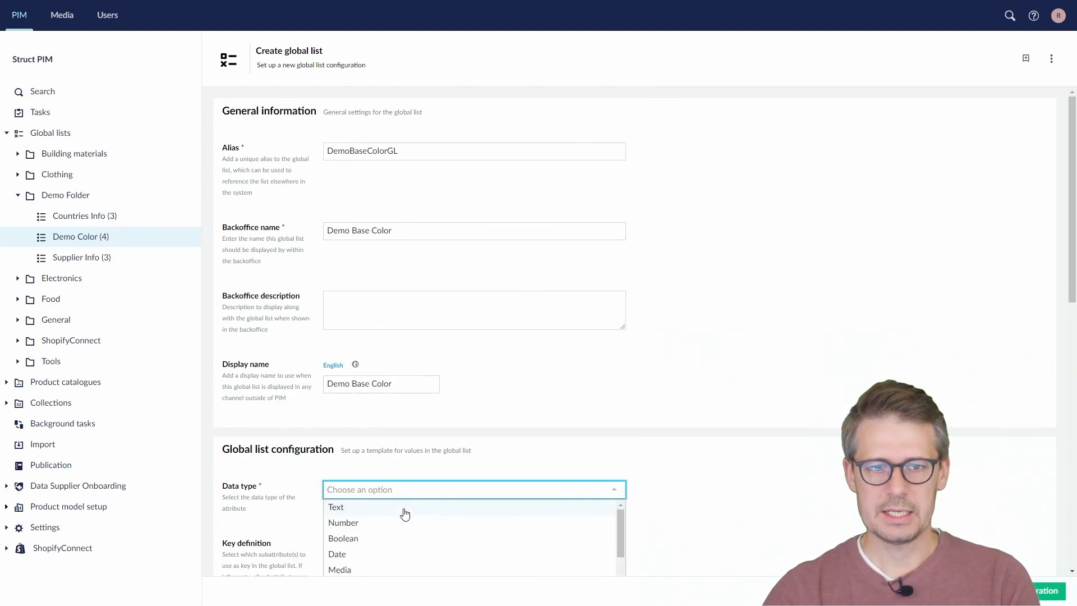
{"action": "left_click", "coordinate": [404, 507]}
{"action": "scroll", "coordinate": [416, 512], "scroll_direction": "down", "scroll_amount": 3}
{"action": "scroll", "coordinate": [415, 512], "scroll_direction": "down", "scroll_amount": 3}
{"action": "left_click", "coordinate": [366, 449]}
{"action": "type", "text": "20"}
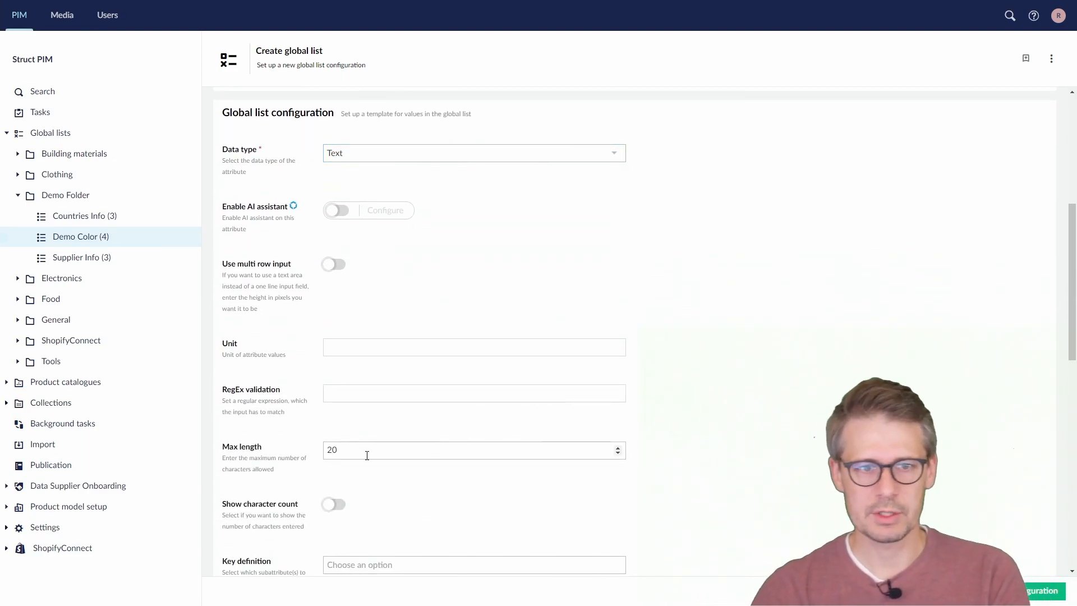
{"action": "scroll", "coordinate": [378, 459], "scroll_direction": "down", "scroll_amount": 2}
{"action": "scroll", "coordinate": [415, 427], "scroll_direction": "down", "scroll_amount": 2}
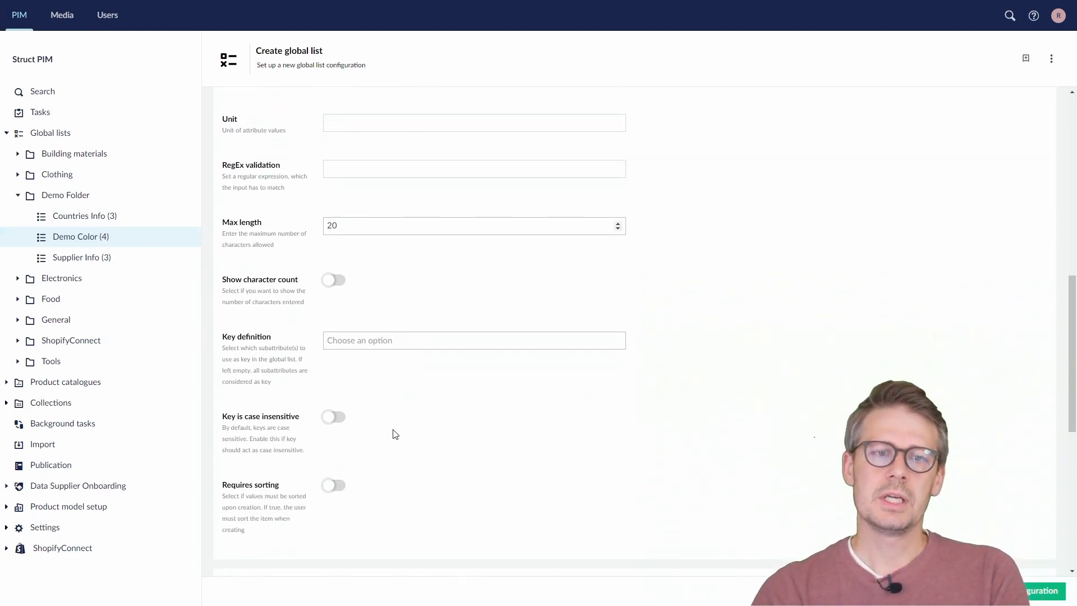
Enable localized data with English as the fallback language for the Demo Base Color list, and save its configuration
{"action": "scroll", "coordinate": [390, 435], "scroll_direction": "down", "scroll_amount": 5}
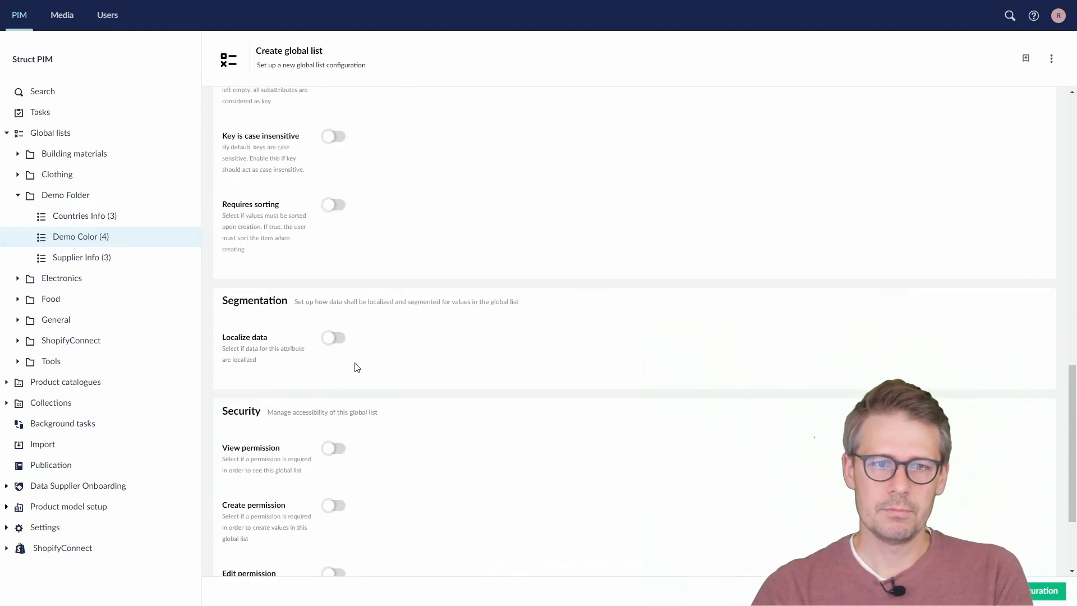
{"action": "left_click", "coordinate": [335, 339]}
{"action": "left_click", "coordinate": [395, 398]}
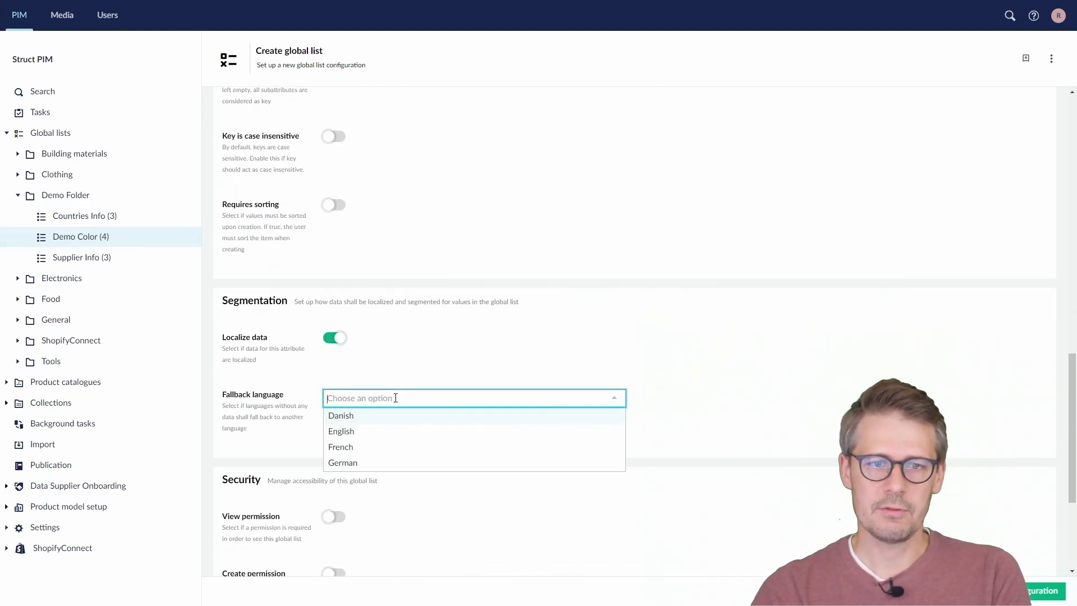
{"action": "left_click", "coordinate": [402, 438]}
{"action": "scroll", "coordinate": [628, 416], "scroll_direction": "up", "scroll_amount": 3}
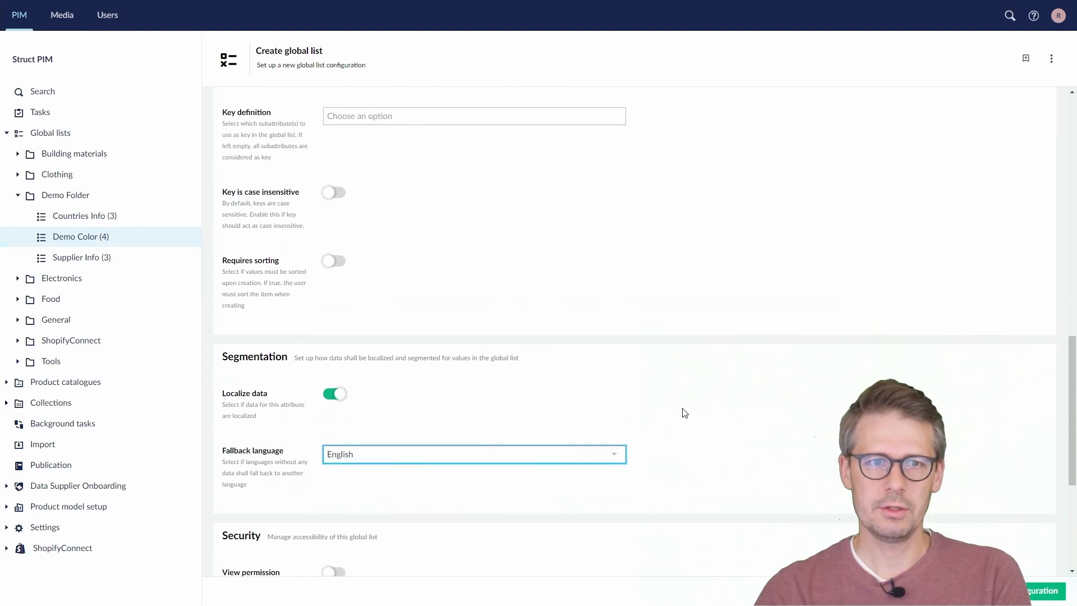
{"action": "scroll", "coordinate": [680, 413], "scroll_direction": "up", "scroll_amount": 5}
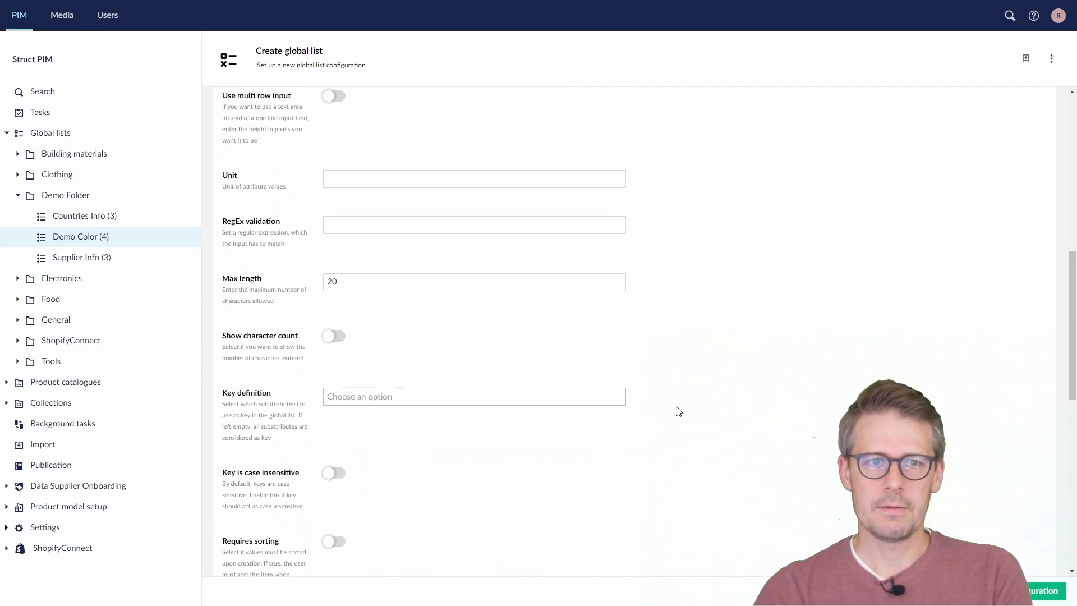
{"action": "scroll", "coordinate": [678, 411], "scroll_direction": "down", "scroll_amount": 9}
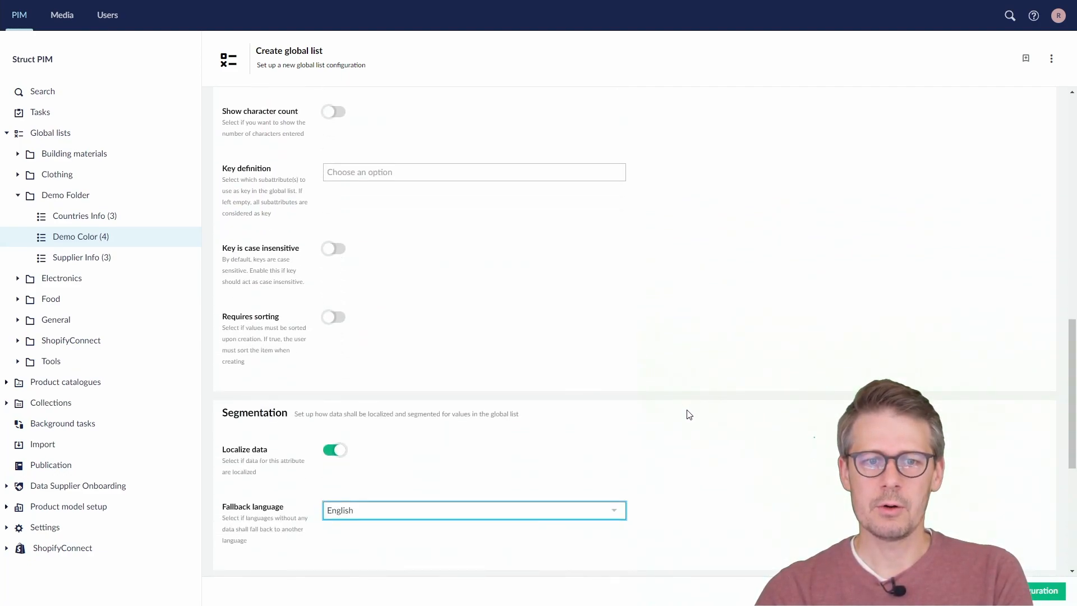
{"action": "left_click", "coordinate": [1018, 590]}
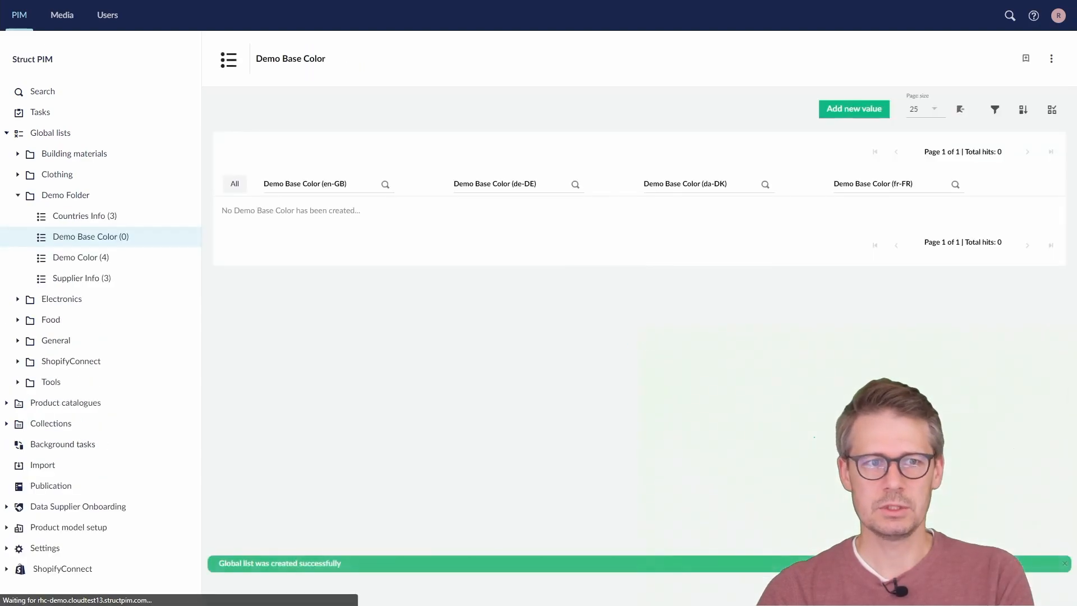
Add the English values Red and Green to the Demo Base Color global list
{"action": "left_click", "coordinate": [86, 218]}
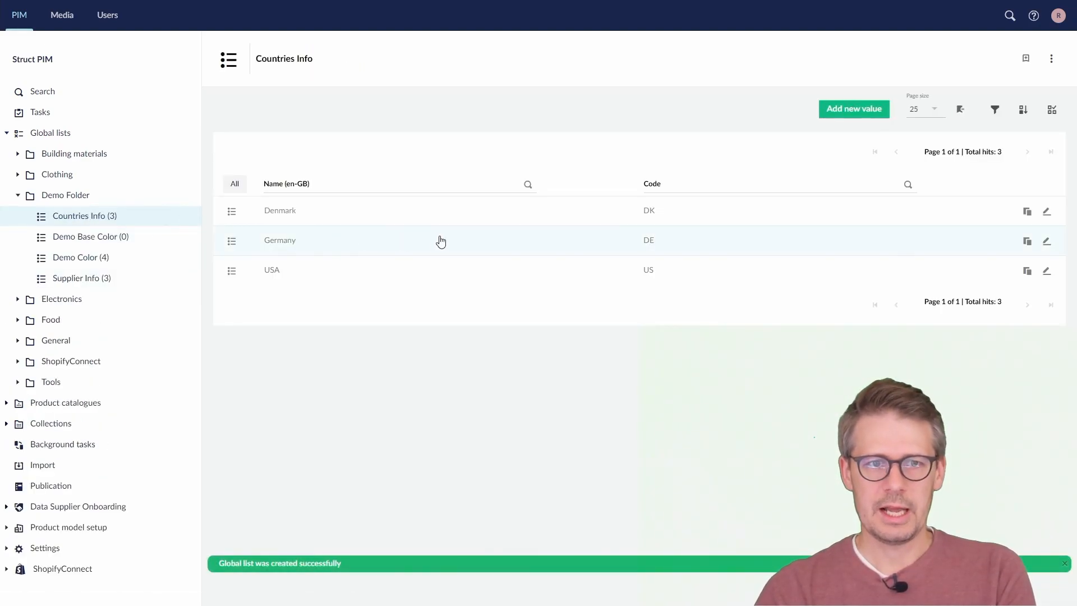
{"action": "left_click", "coordinate": [68, 236]}
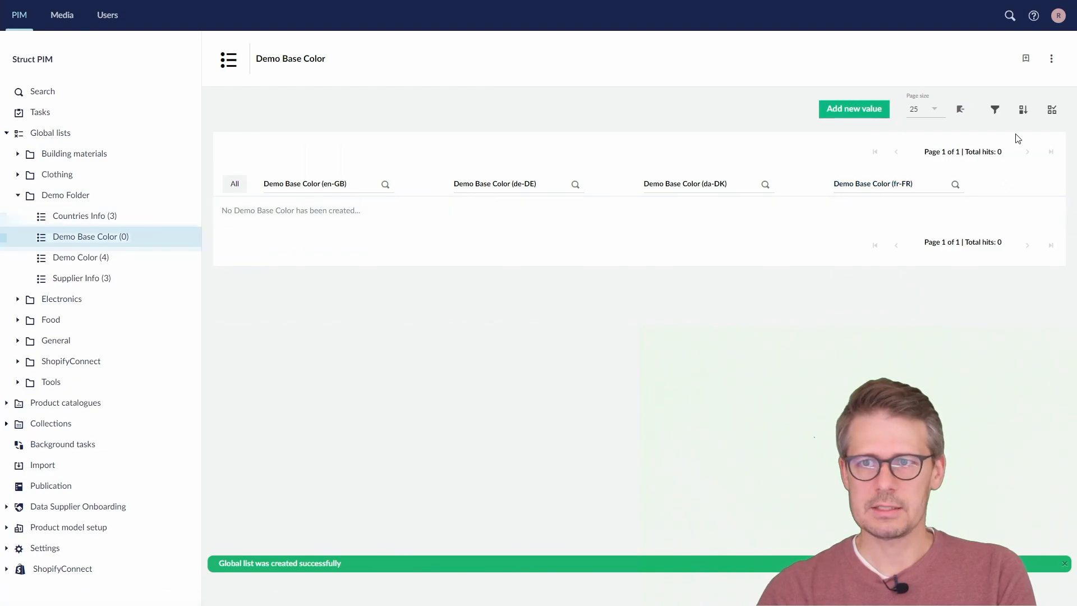
{"action": "left_click", "coordinate": [849, 110]}
{"action": "left_click", "coordinate": [462, 151]}
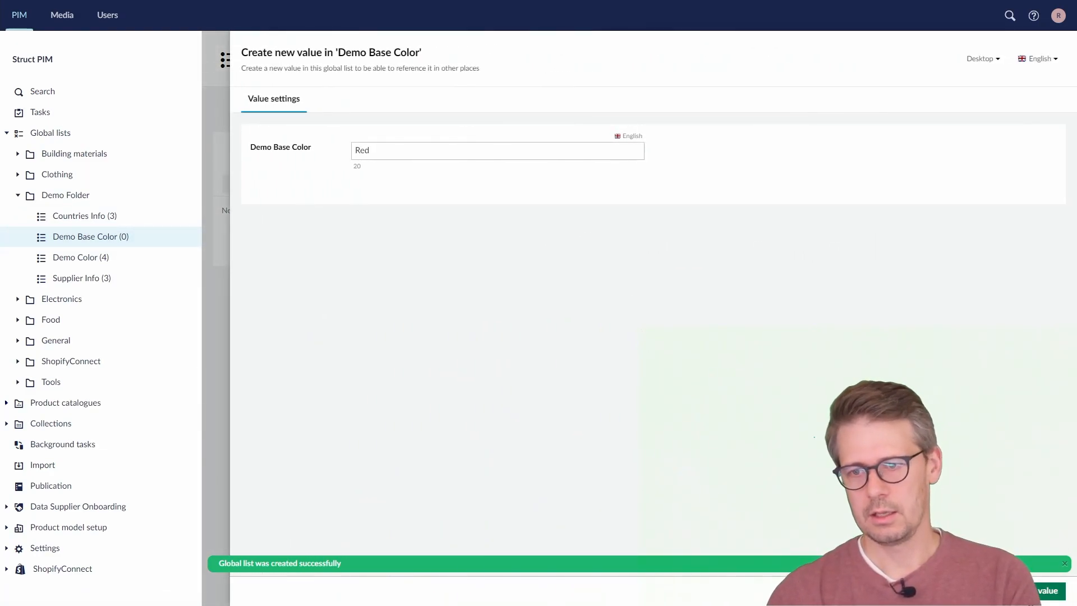
{"action": "key", "text": "Return"}
{"action": "left_click", "coordinate": [848, 110]}
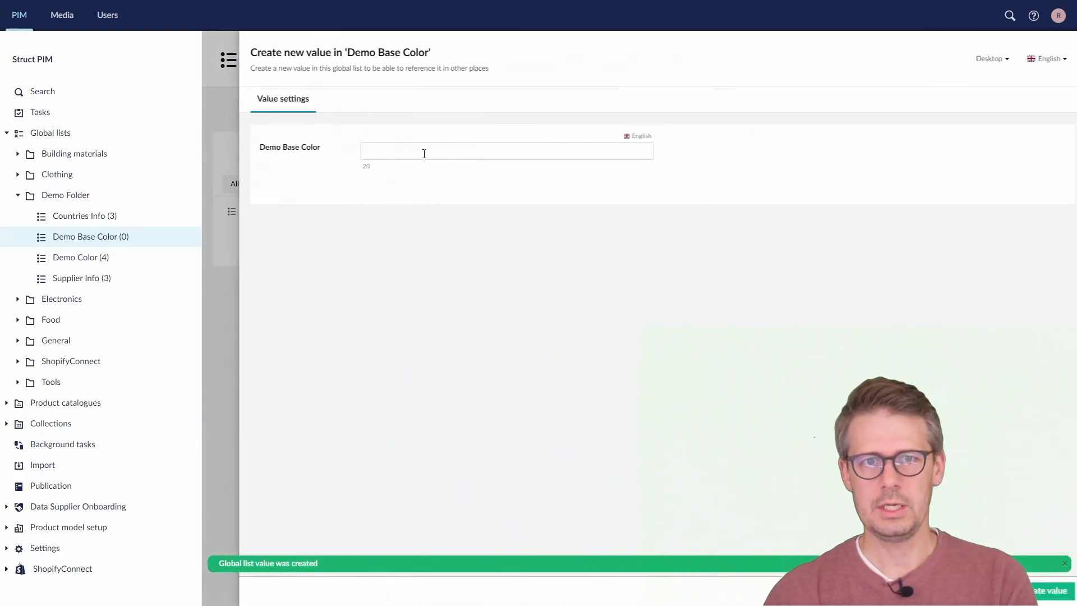
{"action": "left_click", "coordinate": [424, 154]}
{"action": "type", "text": "Green"}
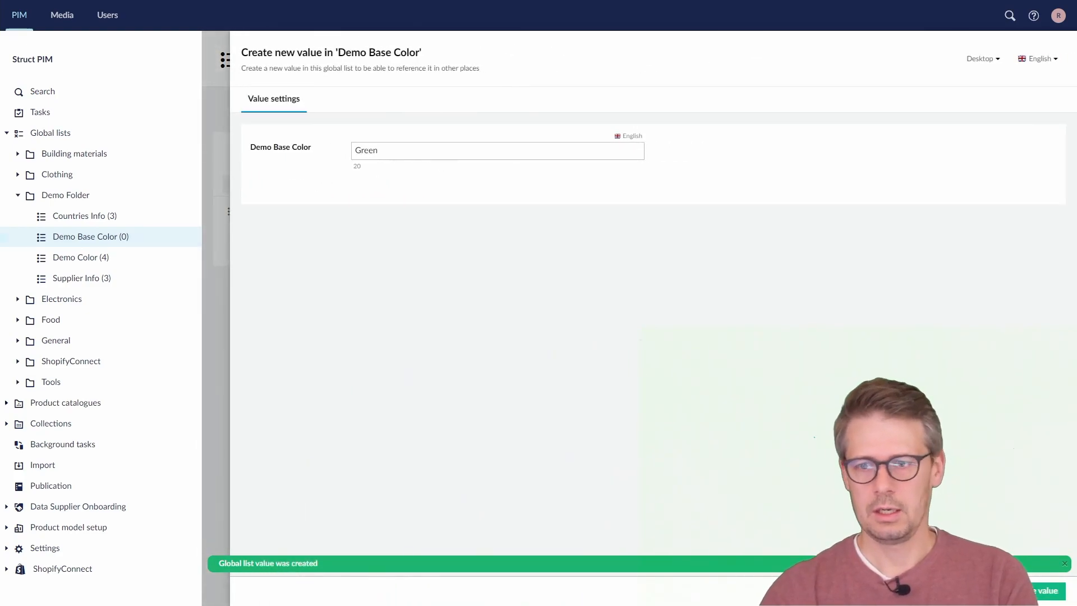
{"action": "left_click", "coordinate": [1035, 593]}
Add the English values Blue and Orange to the Demo Base Color list
{"action": "left_click", "coordinate": [848, 110]}
{"action": "left_click", "coordinate": [622, 152]}
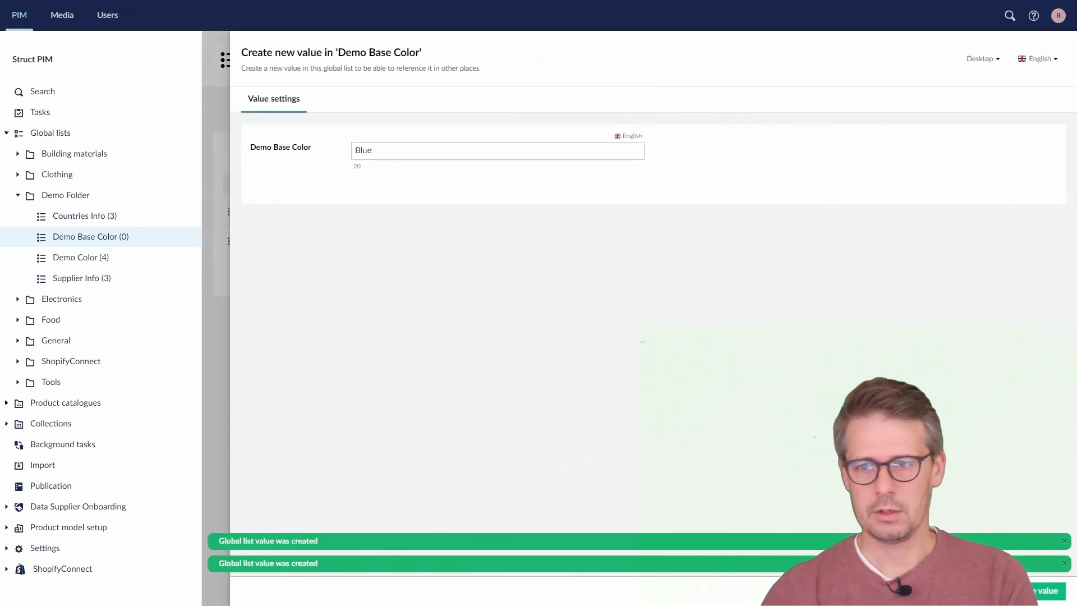
{"action": "left_click", "coordinate": [1052, 598]}
{"action": "left_click", "coordinate": [841, 108]}
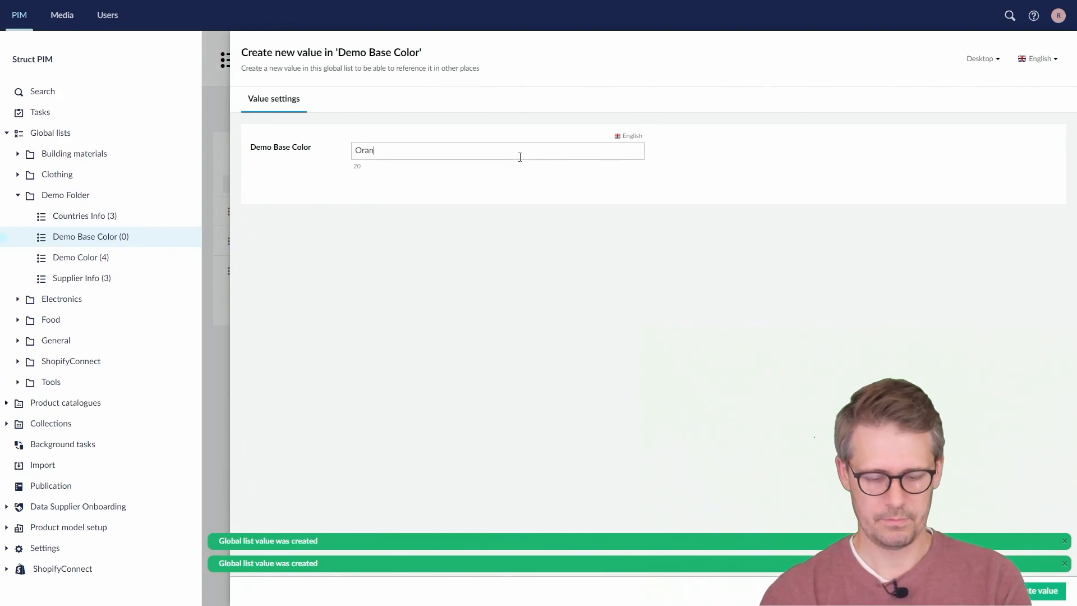
{"action": "left_click", "coordinate": [1041, 590]}
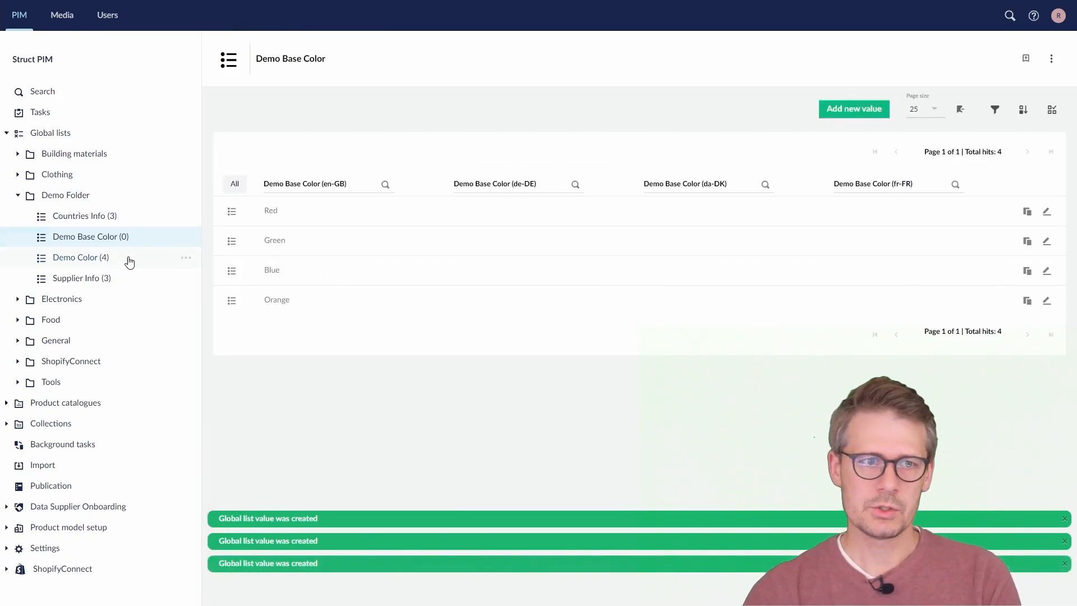
In the Demo Color list's configuration, start a new sub attribute with alias, backoffice name and English display name Base Color
{"action": "left_click", "coordinate": [90, 263]}
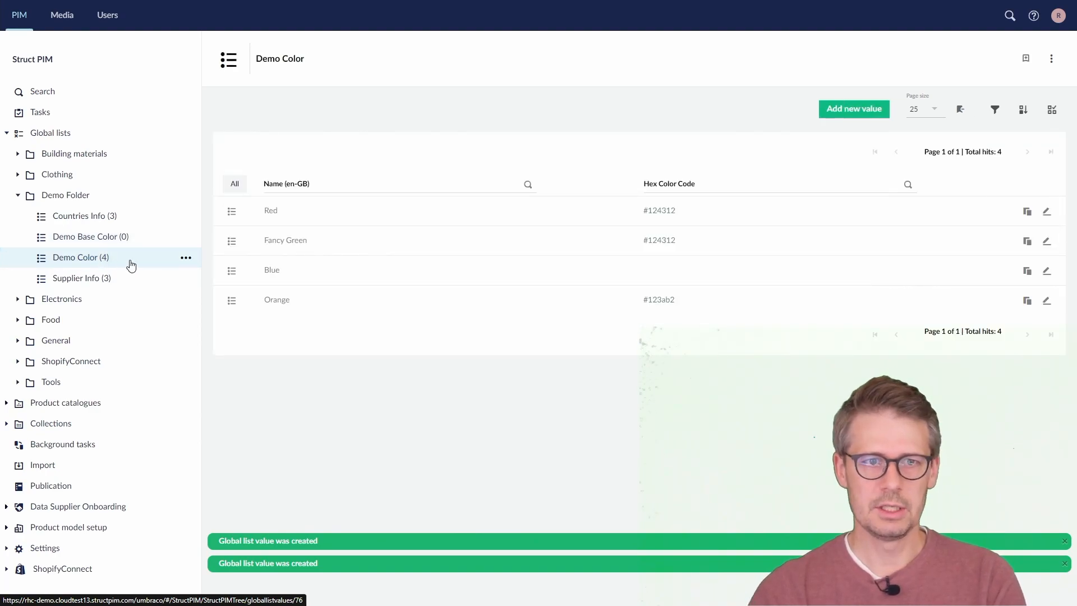
{"action": "left_click", "coordinate": [187, 259]}
{"action": "left_click", "coordinate": [241, 81]}
{"action": "scroll", "coordinate": [449, 325], "scroll_direction": "down", "scroll_amount": 4}
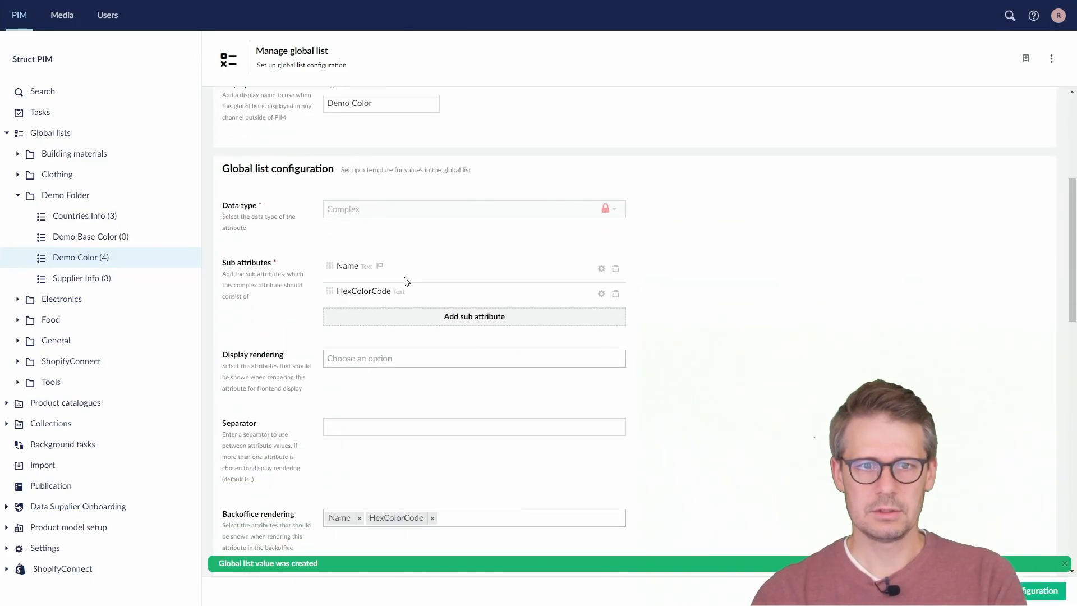
{"action": "left_click", "coordinate": [453, 318]}
{"action": "left_click", "coordinate": [390, 199]}
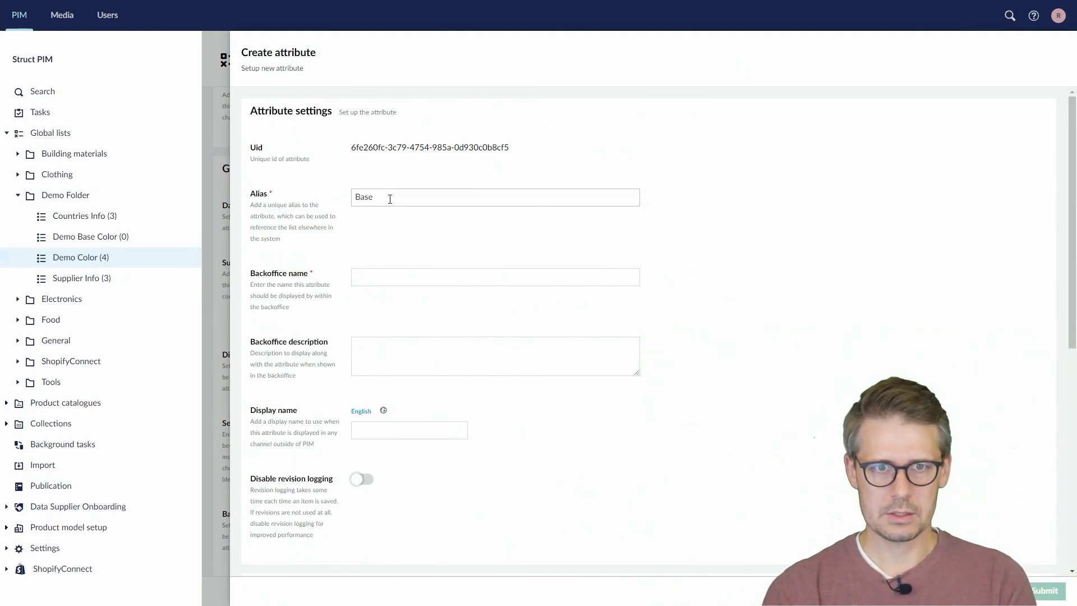
{"action": "left_click_drag", "start_coordinate": [425, 193], "coordinate": [253, 206]}
{"action": "key", "text": "ctrl+c"}
{"action": "left_click", "coordinate": [368, 278]}
{"action": "key", "text": "ctrl+v"}
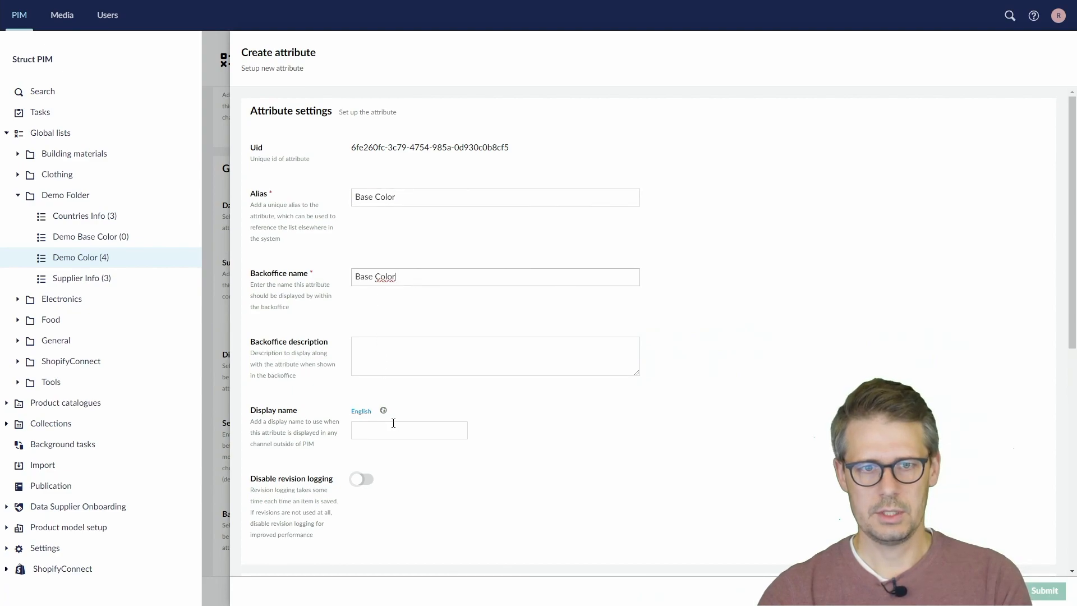
{"action": "left_click", "coordinate": [392, 429]}
{"action": "key", "text": "ctrl+v"}
Set the Base Color attribute's data type to Global list value, referencing the Demo Base Color list
{"action": "scroll", "coordinate": [385, 414], "scroll_direction": "down", "scroll_amount": 4}
{"action": "left_click", "coordinate": [390, 404]}
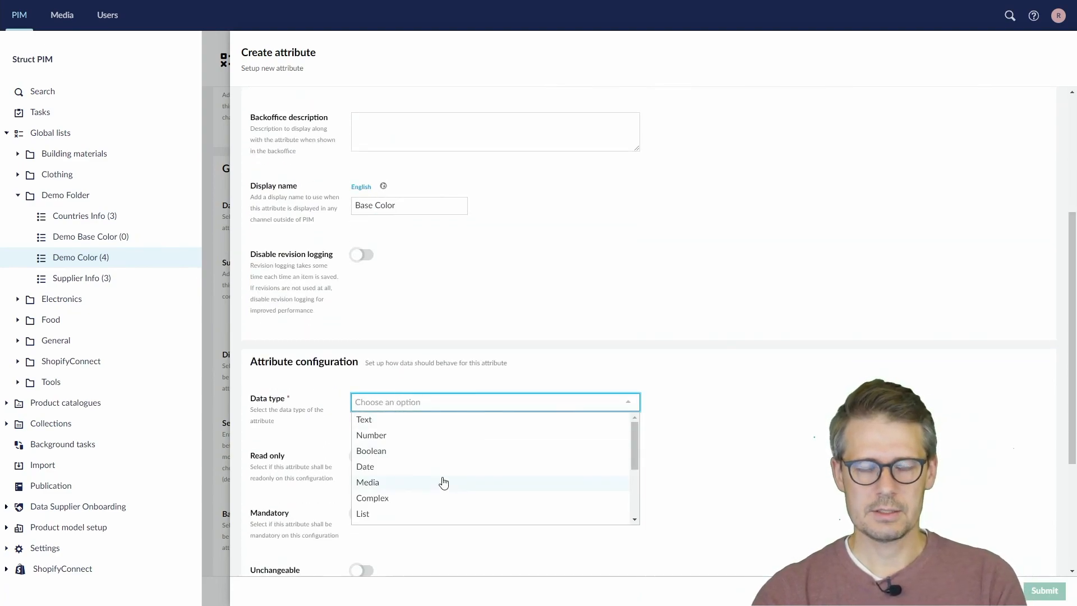
{"action": "scroll", "coordinate": [440, 472], "scroll_direction": "down", "scroll_amount": 2}
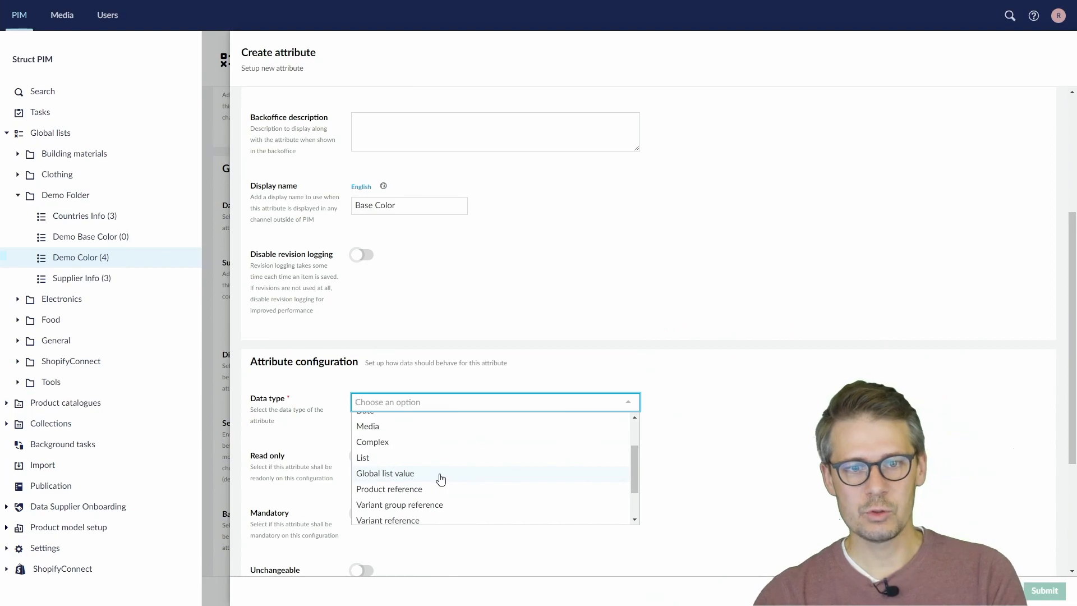
{"action": "left_click", "coordinate": [440, 475]}
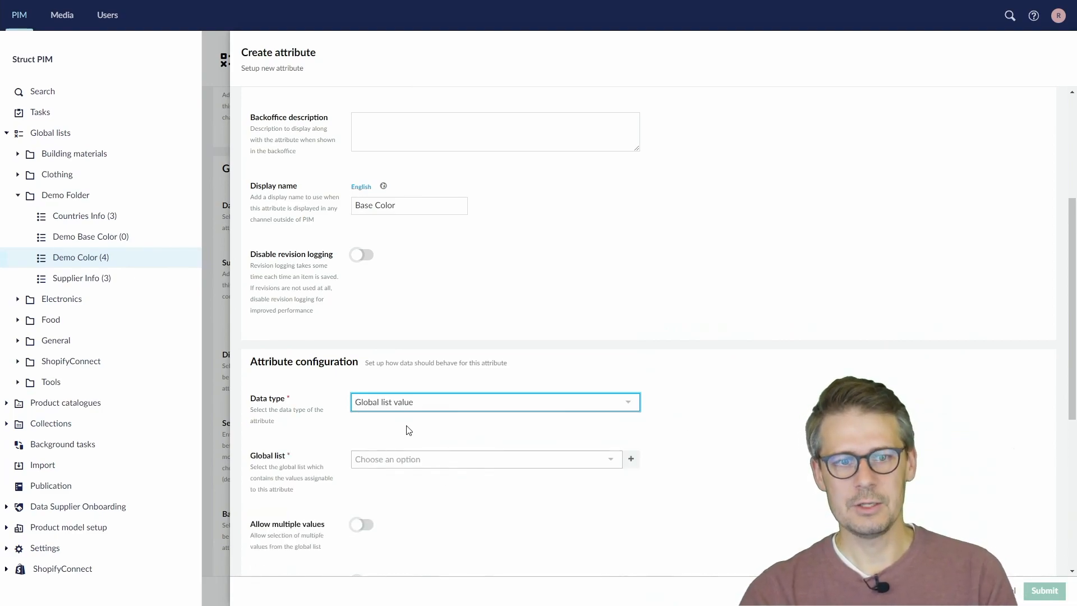
{"action": "left_click", "coordinate": [433, 459]}
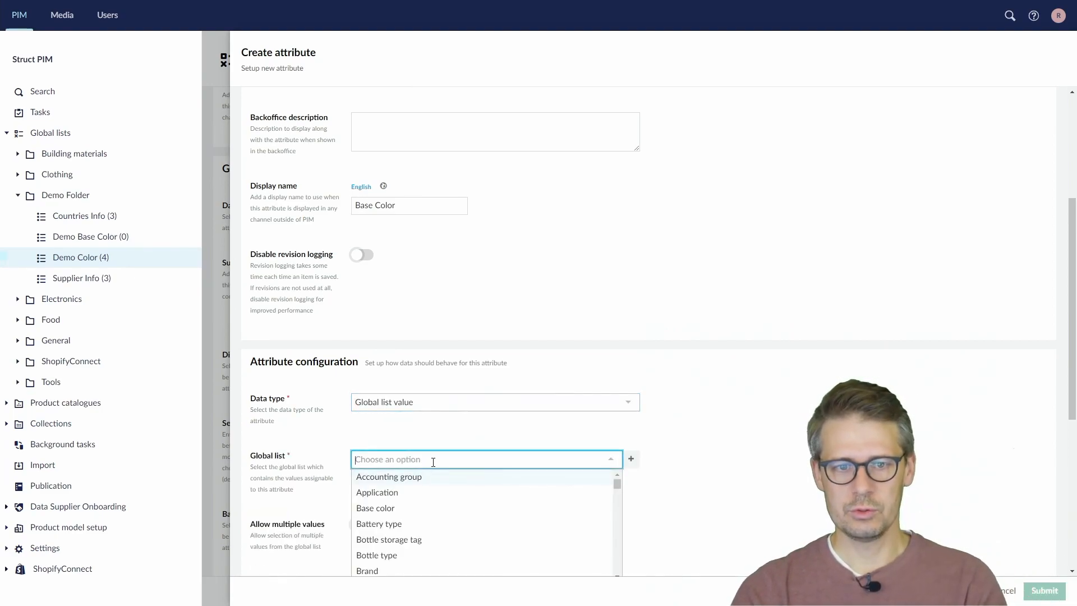
{"action": "type", "text": "demo"}
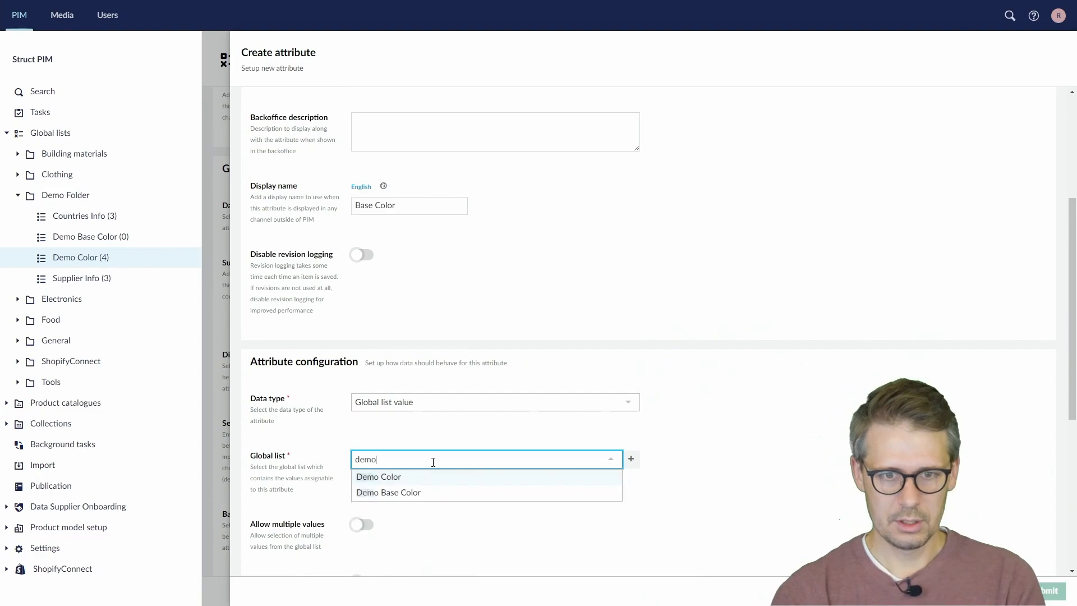
{"action": "left_click", "coordinate": [420, 493]}
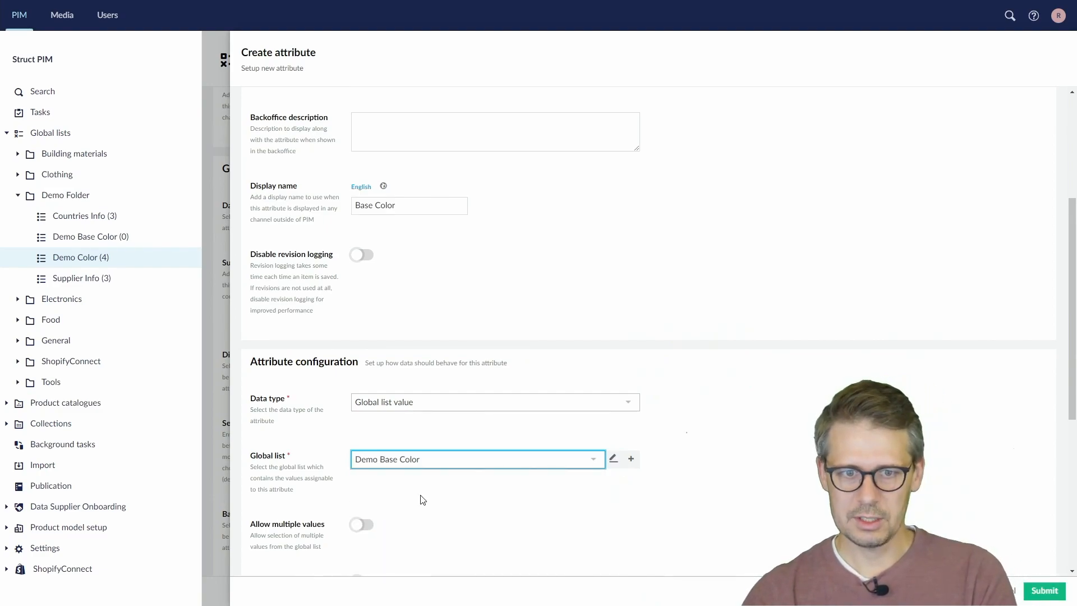
{"action": "left_click", "coordinate": [613, 460]}
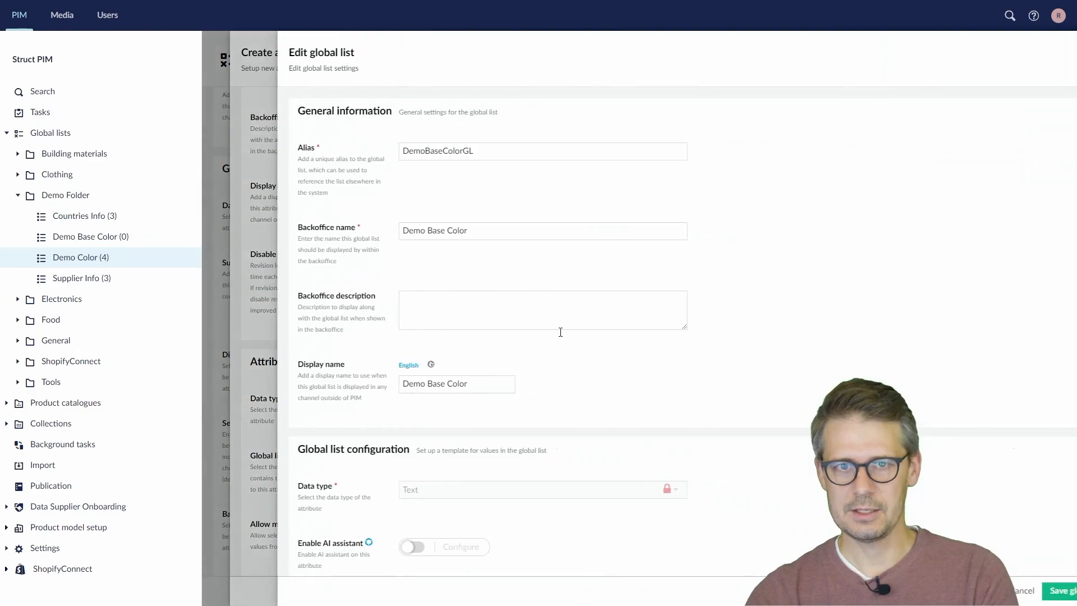
{"action": "left_click", "coordinate": [971, 590]}
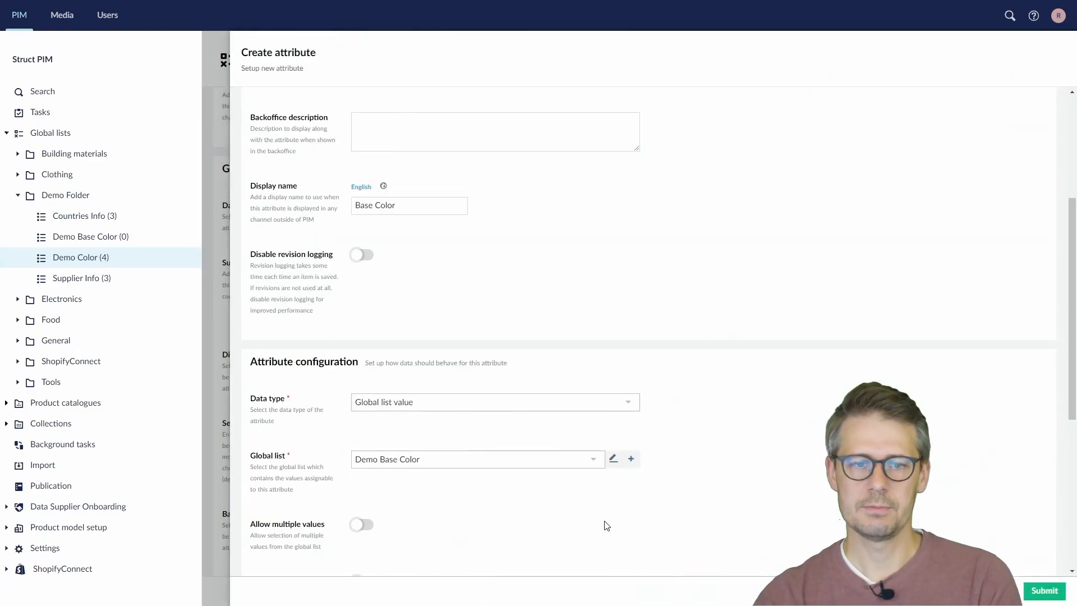
Make the Base Color attribute mandatory and submit it as a sub attribute of Demo Color
{"action": "scroll", "coordinate": [603, 518], "scroll_direction": "down", "scroll_amount": 3}
{"action": "scroll", "coordinate": [528, 385], "scroll_direction": "down", "scroll_amount": 1}
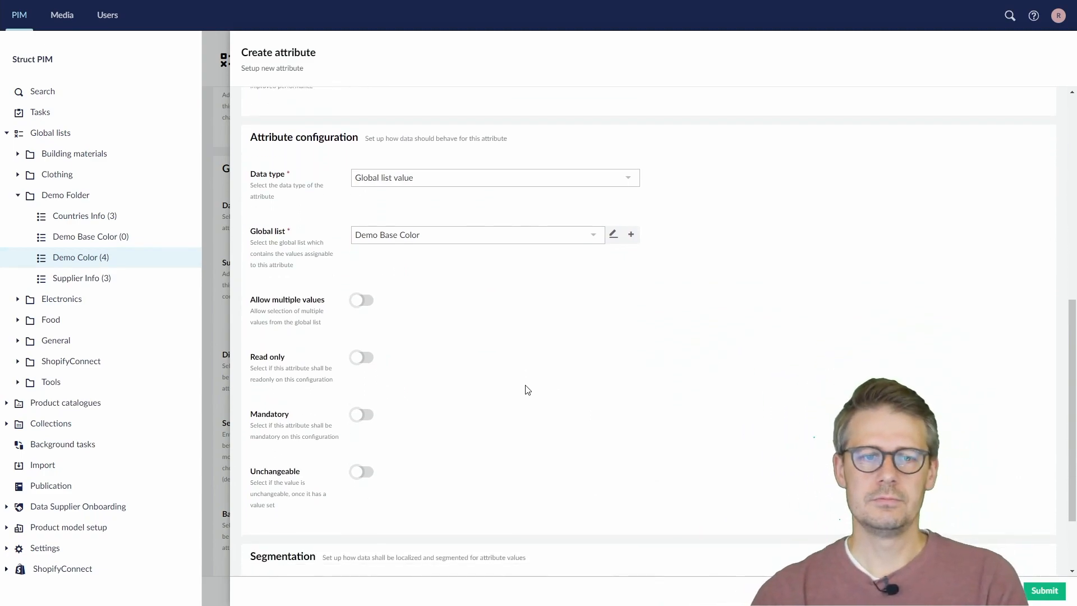
{"action": "left_click", "coordinate": [363, 415]}
{"action": "scroll", "coordinate": [618, 462], "scroll_direction": "down", "scroll_amount": 2}
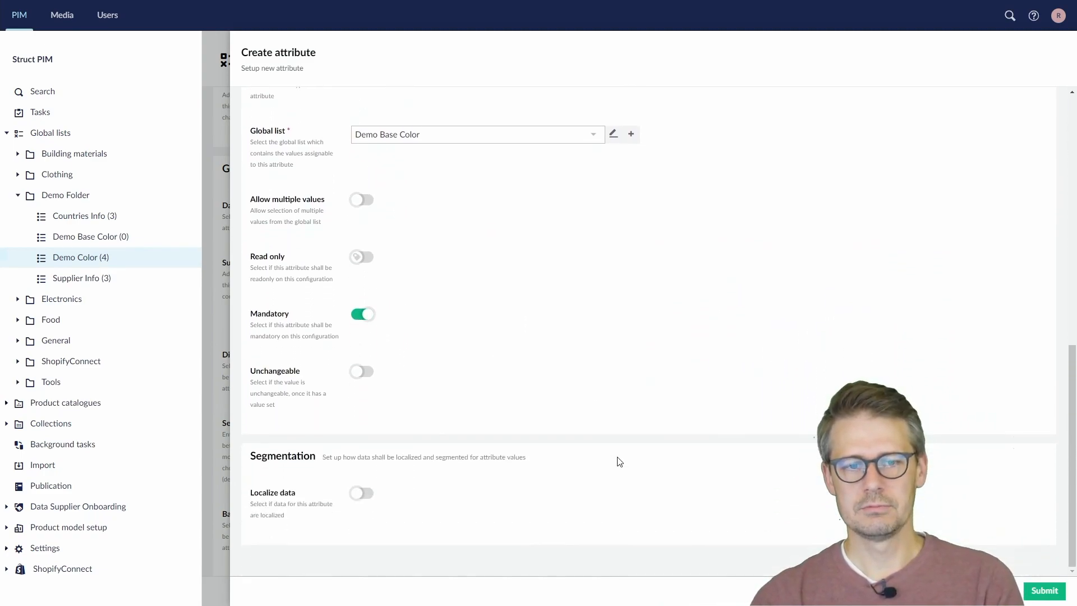
{"action": "left_click", "coordinate": [1044, 590]}
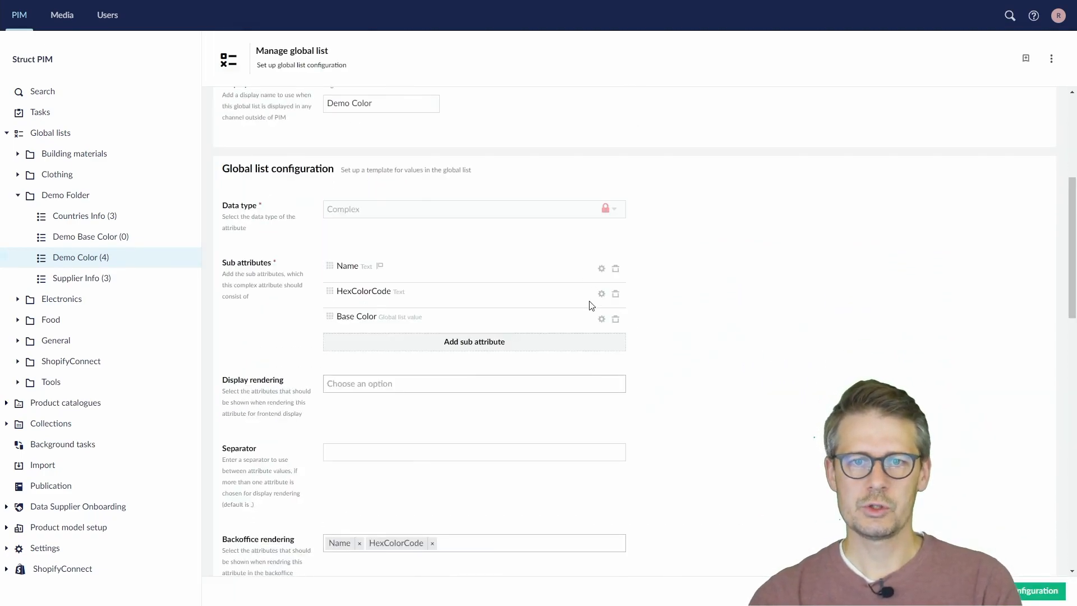
Set Demo Color's backoffice rendering to Base Color followed by Name, removing HexColorCode, and use a comma as the backoffice rendering separator
{"action": "scroll", "coordinate": [633, 423], "scroll_direction": "down", "scroll_amount": 4}
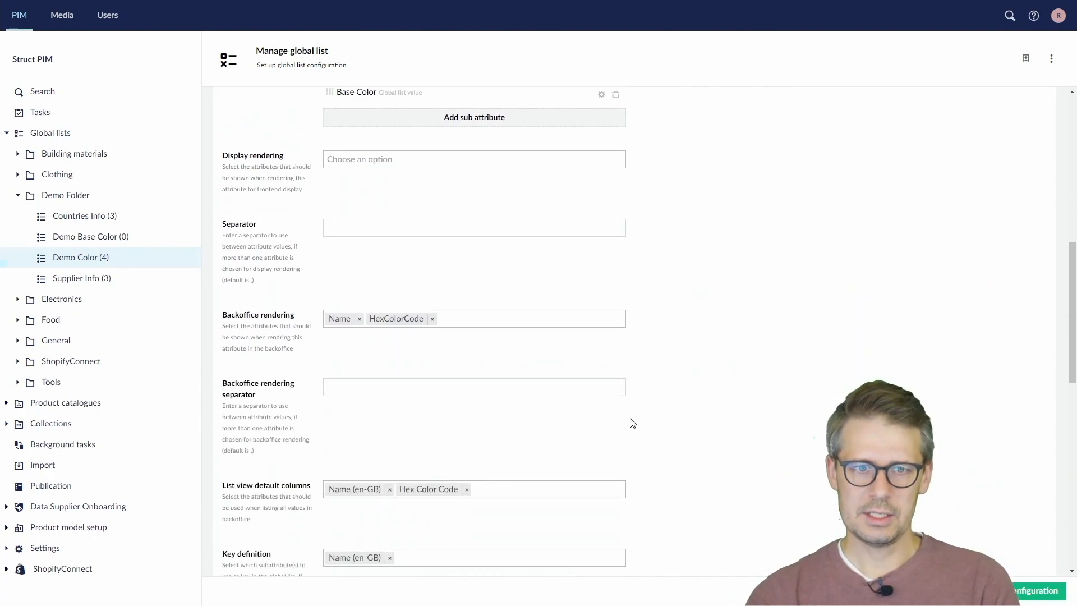
{"action": "left_click", "coordinate": [477, 323]}
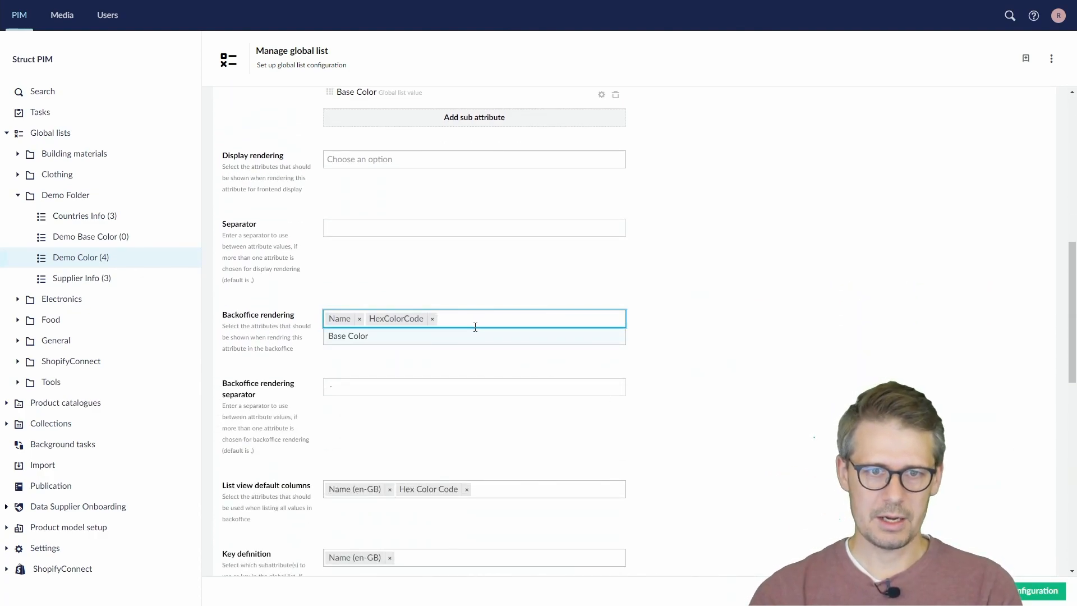
{"action": "left_click", "coordinate": [477, 336]}
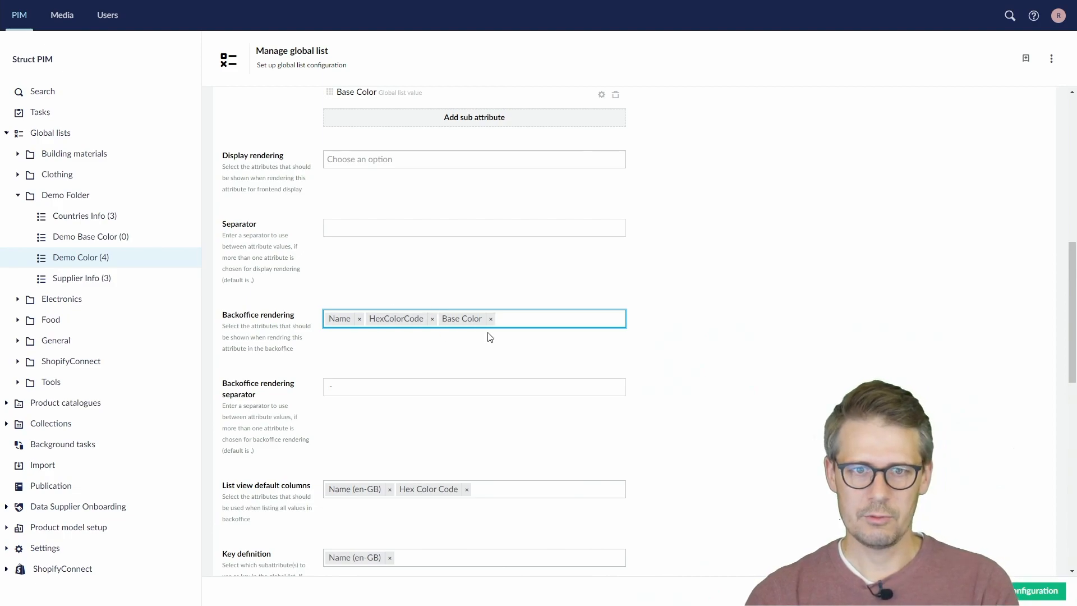
{"action": "left_click", "coordinate": [432, 319]}
{"action": "left_click_drag", "start_coordinate": [361, 385], "coordinate": [278, 401]}
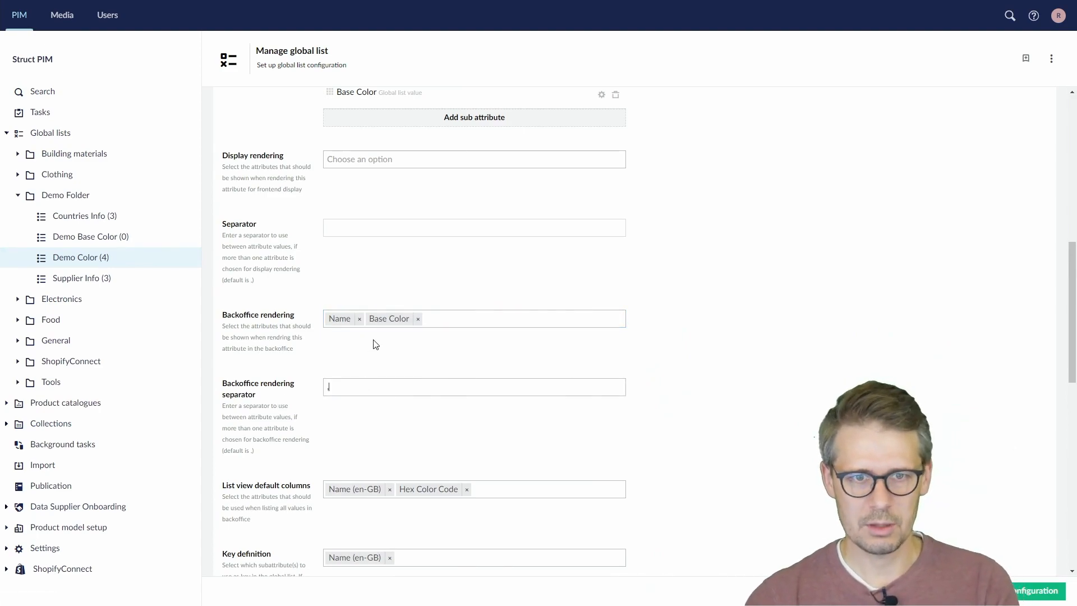
{"action": "left_click_drag", "start_coordinate": [387, 318], "coordinate": [340, 324]}
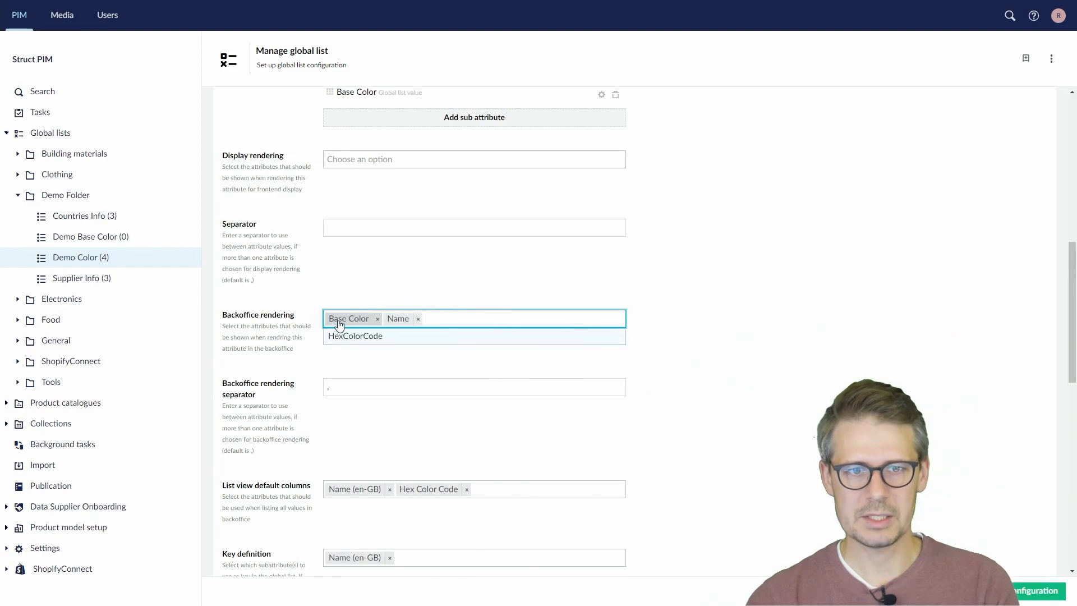
{"action": "left_click", "coordinate": [482, 374]}
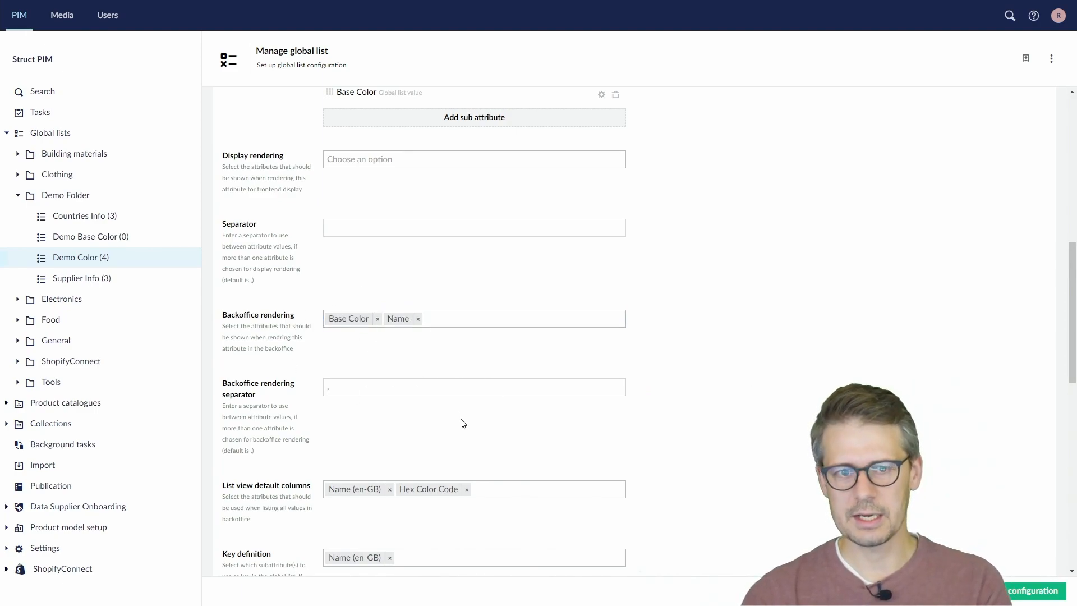
Add Base Color (en-GB) to Demo Color's list view default columns and try to save the configuration
{"action": "left_click", "coordinate": [497, 485]}
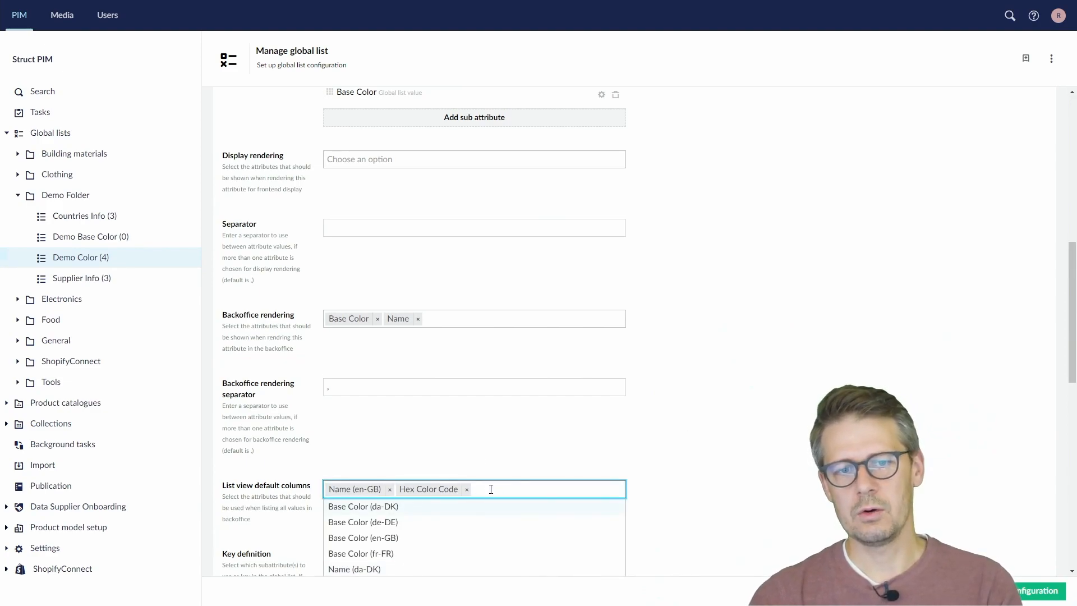
{"action": "scroll", "coordinate": [491, 488], "scroll_direction": "down", "scroll_amount": 2}
{"action": "left_click", "coordinate": [492, 426]}
{"action": "left_click", "coordinate": [660, 416]}
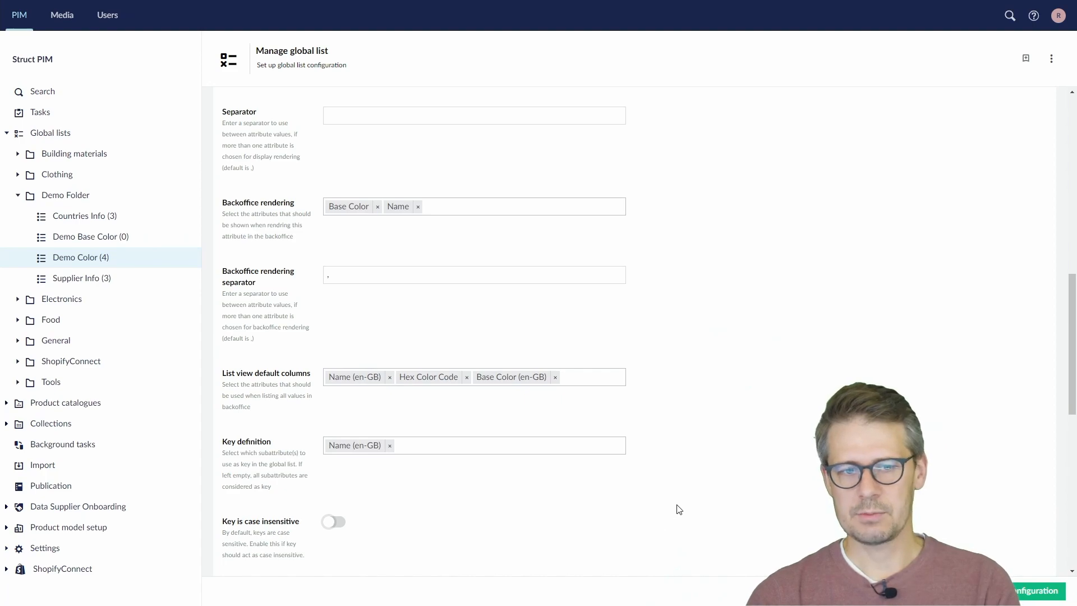
{"action": "left_click", "coordinate": [1007, 591]}
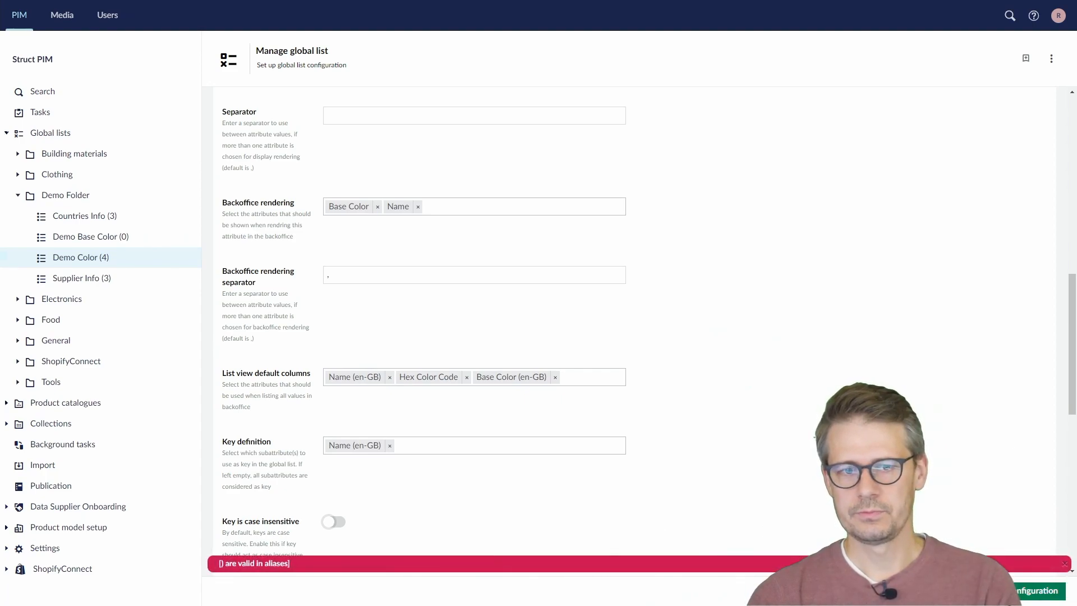
Change the Base Color sub attribute's alias to BaseColor, submit it, and save the Demo Color list configuration
{"action": "scroll", "coordinate": [716, 497], "scroll_direction": "up", "scroll_amount": 15}
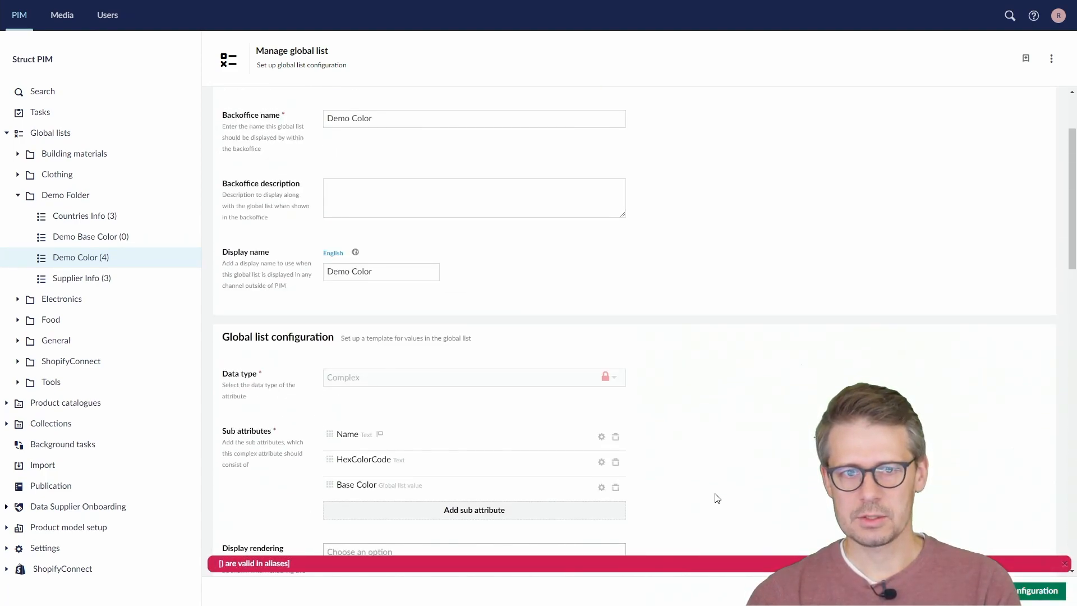
{"action": "scroll", "coordinate": [695, 498], "scroll_direction": "down", "scroll_amount": 3}
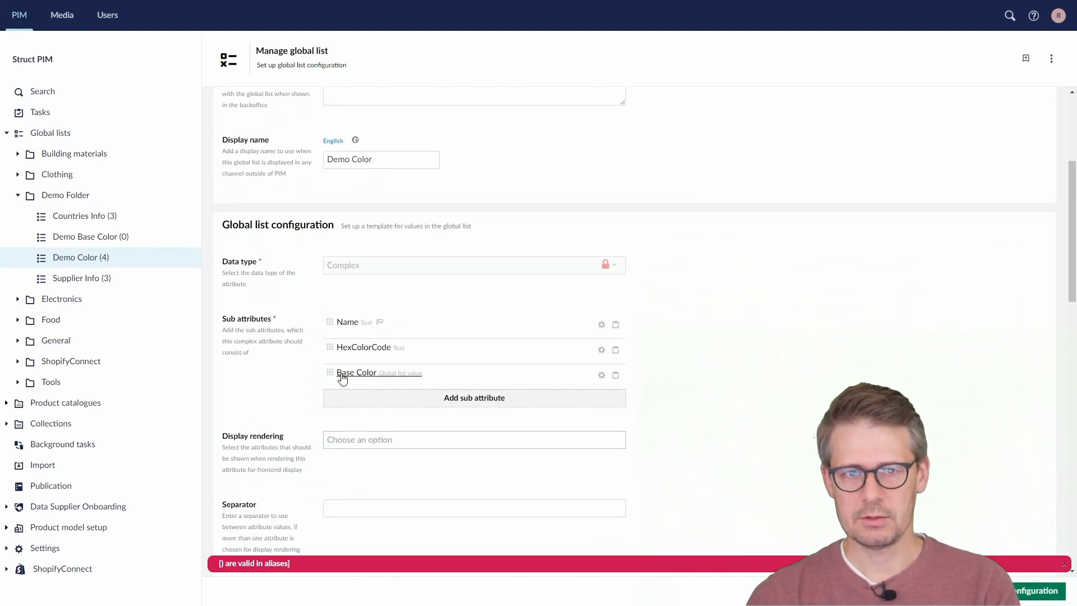
{"action": "left_click", "coordinate": [351, 374]}
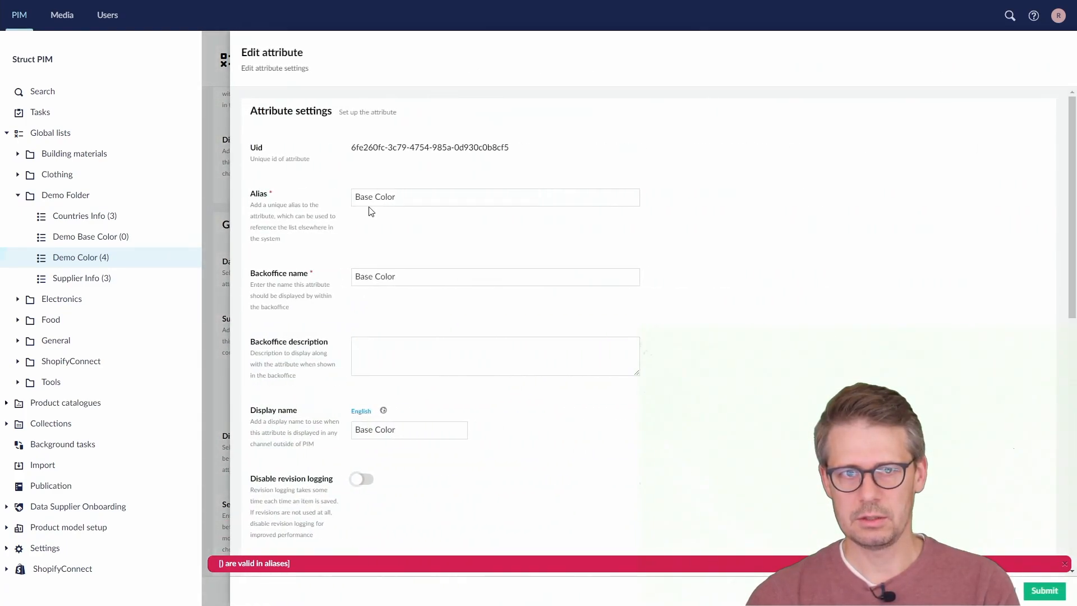
{"action": "left_click", "coordinate": [374, 196]}
{"action": "key", "text": "BackSpace"}
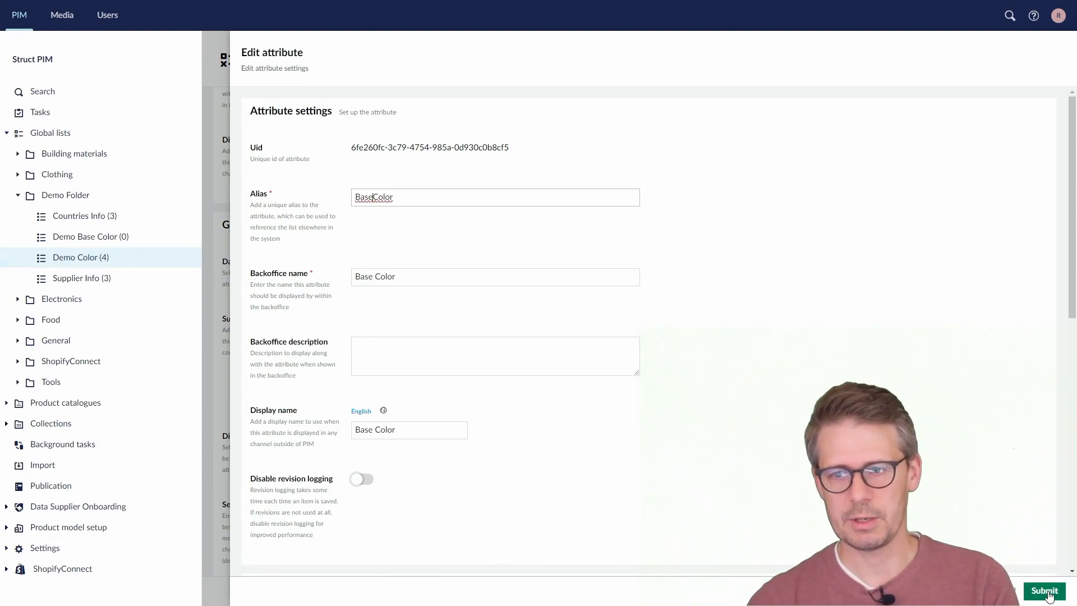
{"action": "left_click_drag", "start_coordinate": [395, 197], "coordinate": [353, 199]}
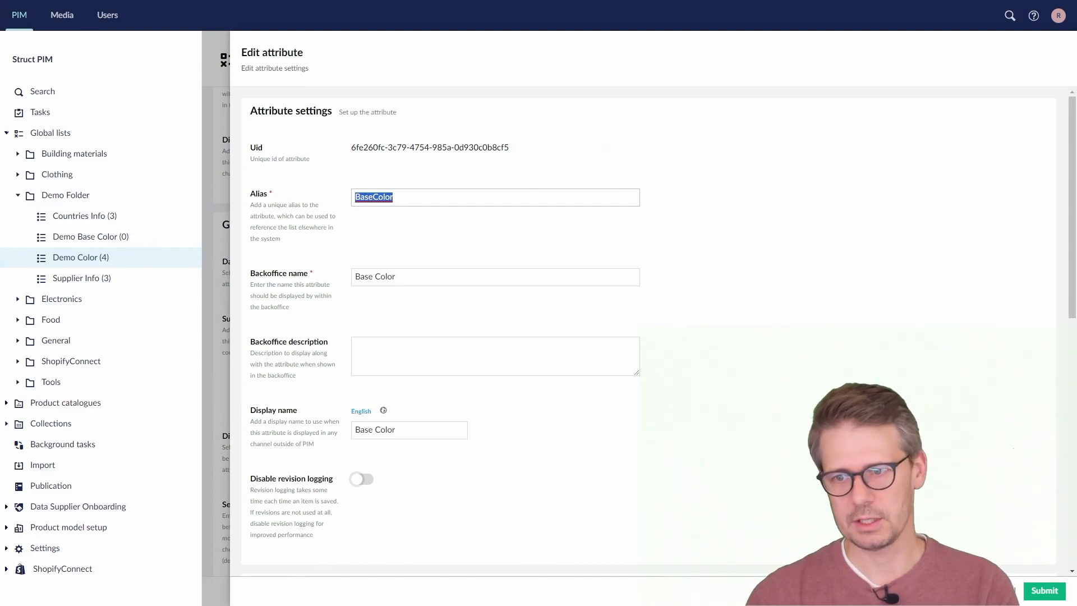
{"action": "left_click", "coordinate": [1044, 591]}
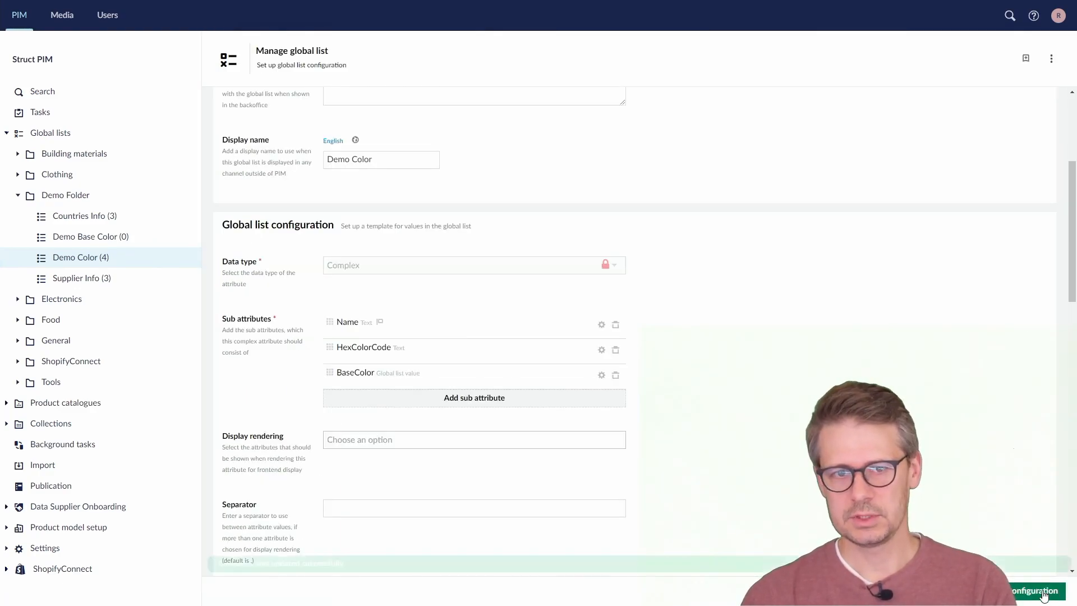
Update the Red value in the Demo Color list with the name My Cool Red and the base color Red
{"action": "left_click", "coordinate": [106, 263]}
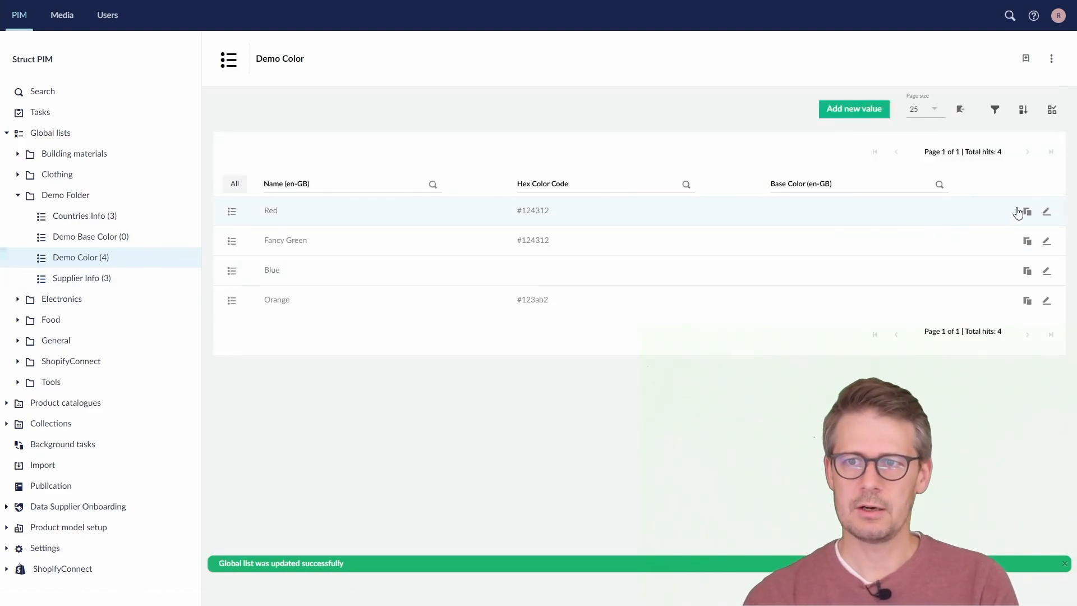
{"action": "left_click", "coordinate": [1046, 211]}
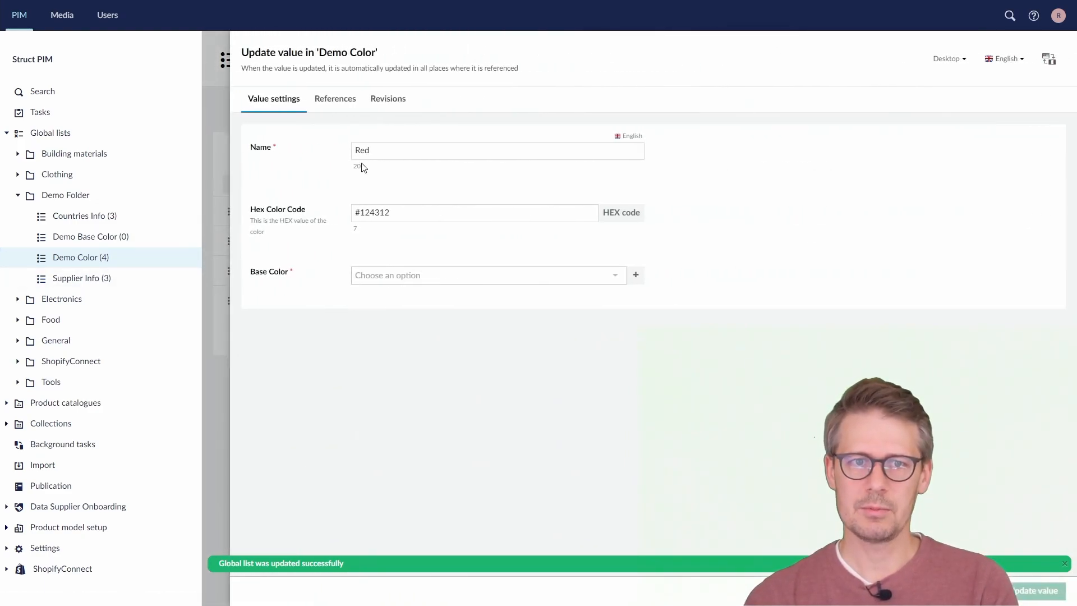
{"action": "left_click", "coordinate": [452, 278]}
{"action": "left_click", "coordinate": [452, 293]}
{"action": "left_click", "coordinate": [357, 152]}
{"action": "type", "text": "My "}
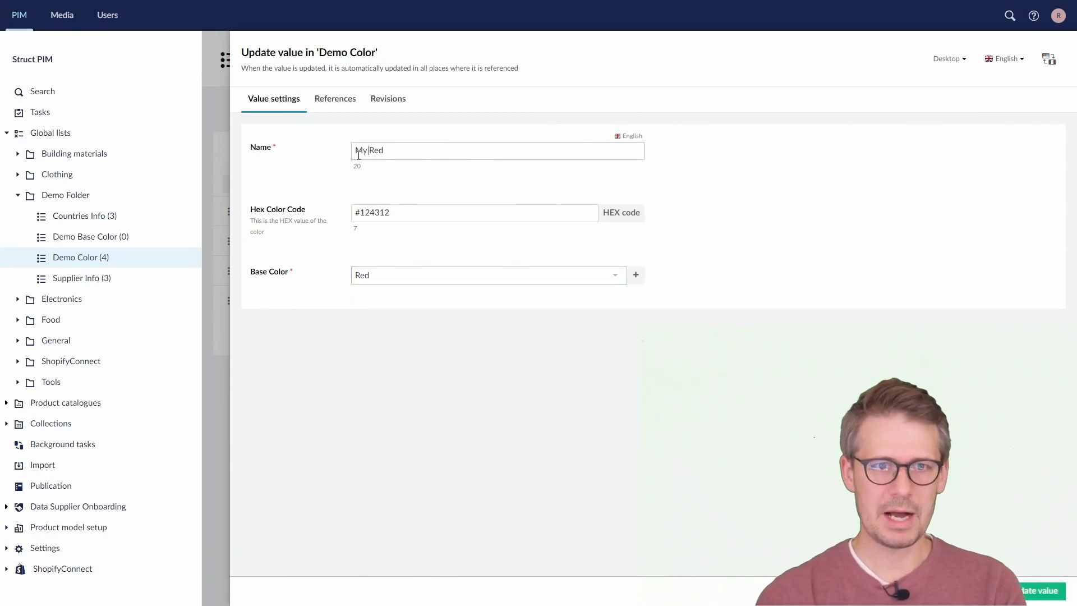
{"action": "type", "text": "Cool"}
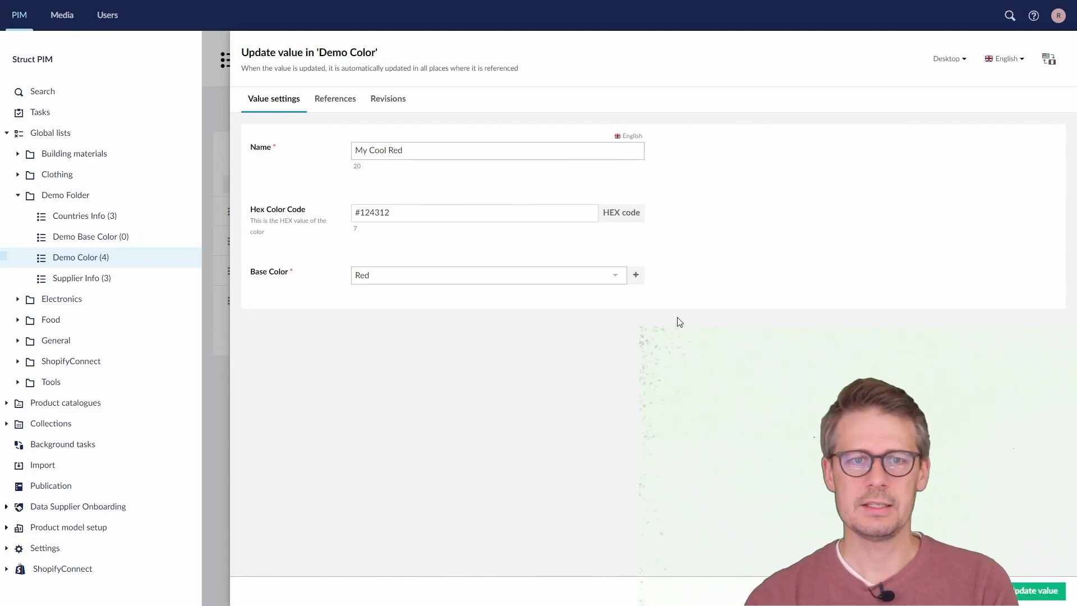
{"action": "left_click", "coordinate": [1035, 590]}
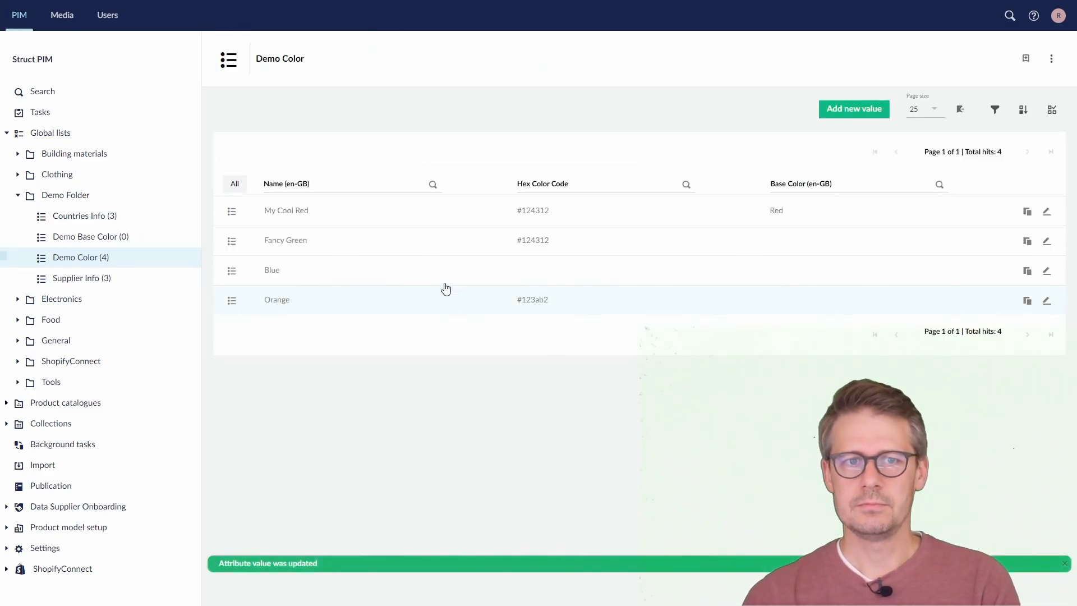
Assign the base color Green to the Fancy Green value and update it
{"action": "left_click", "coordinate": [1046, 242]}
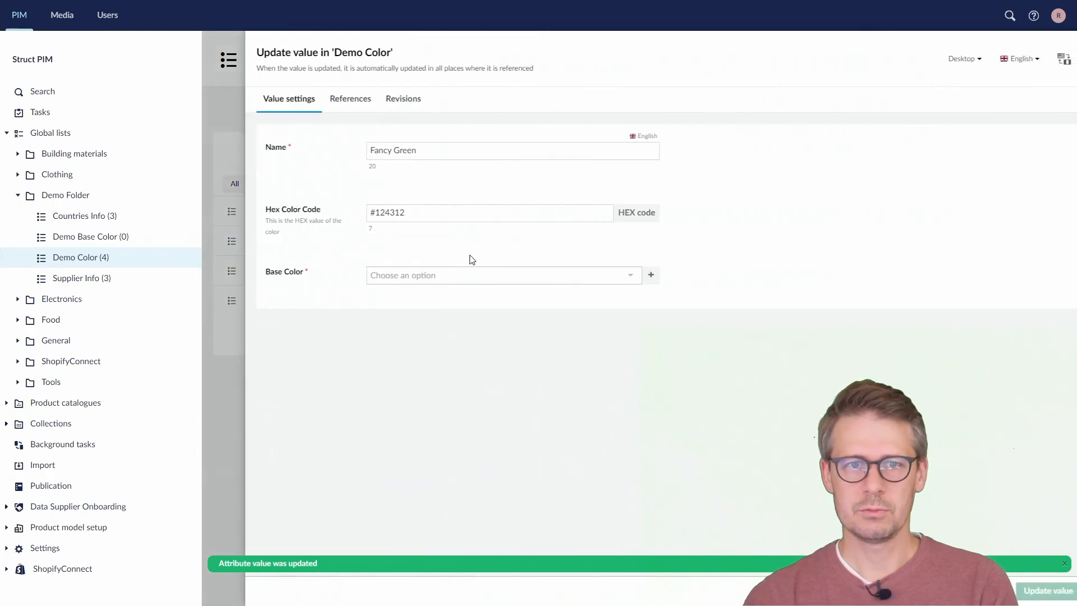
{"action": "left_click", "coordinate": [389, 275]}
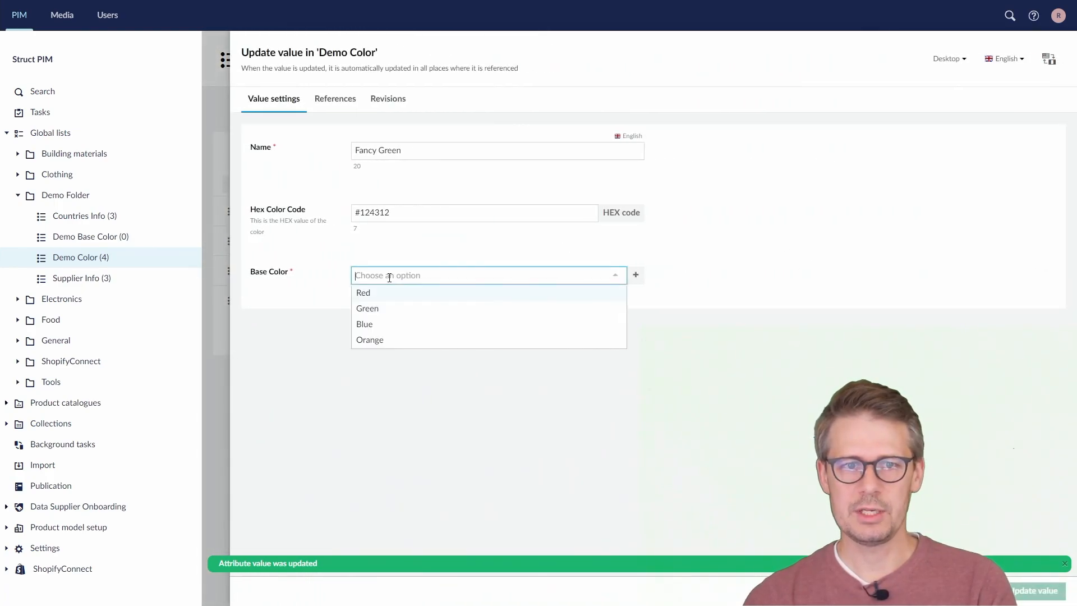
{"action": "left_click", "coordinate": [399, 309]}
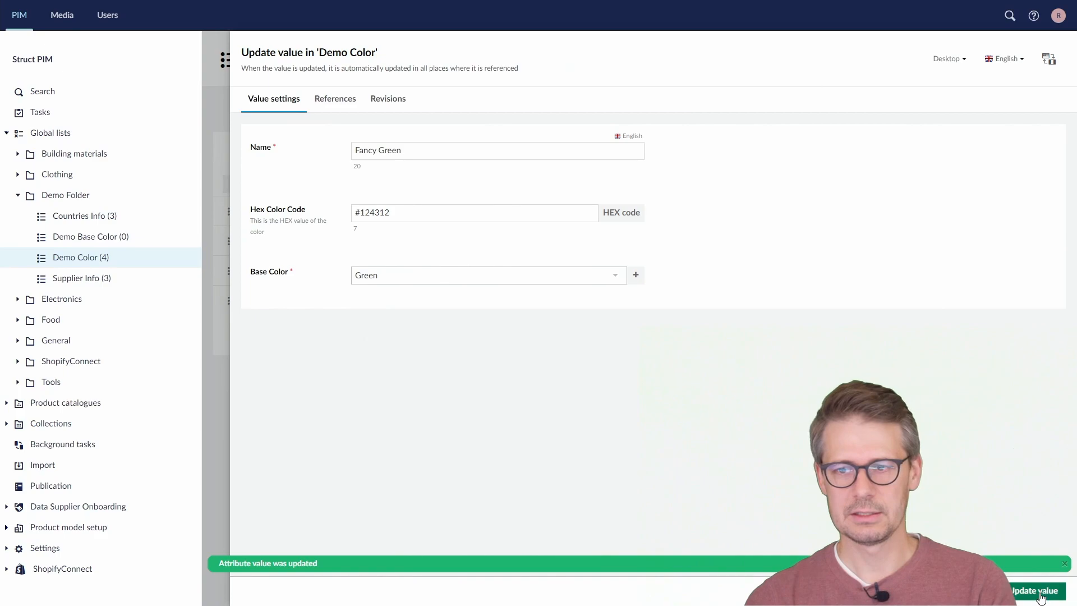
{"action": "left_click", "coordinate": [1038, 591]}
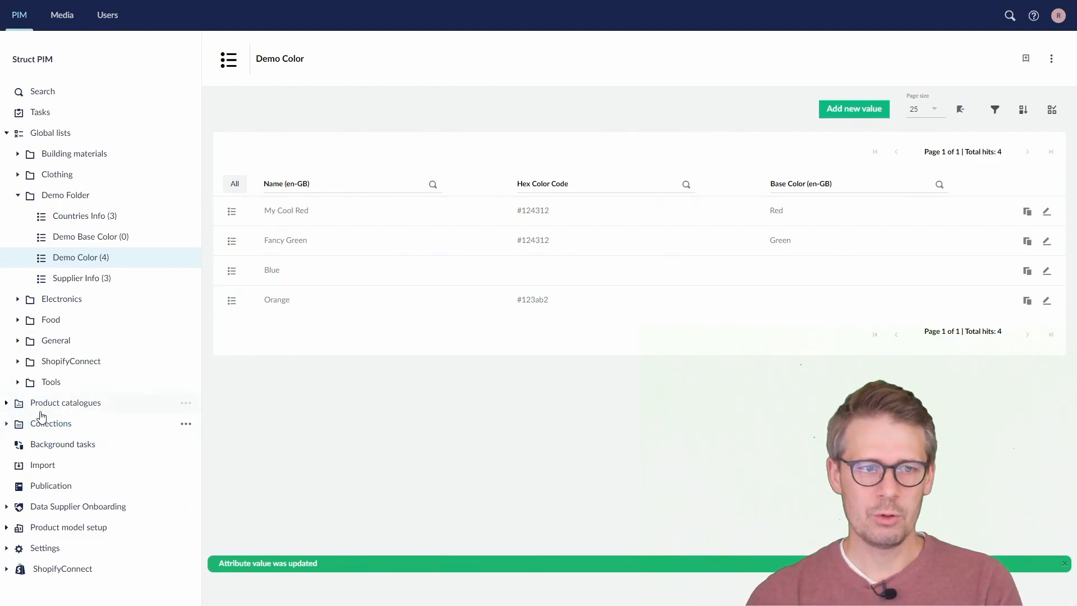
Open the product in Demo Catalogue's Demo category, reload its page, and set its Color spec to Green,Fancy Green
{"action": "left_click", "coordinate": [7, 403]}
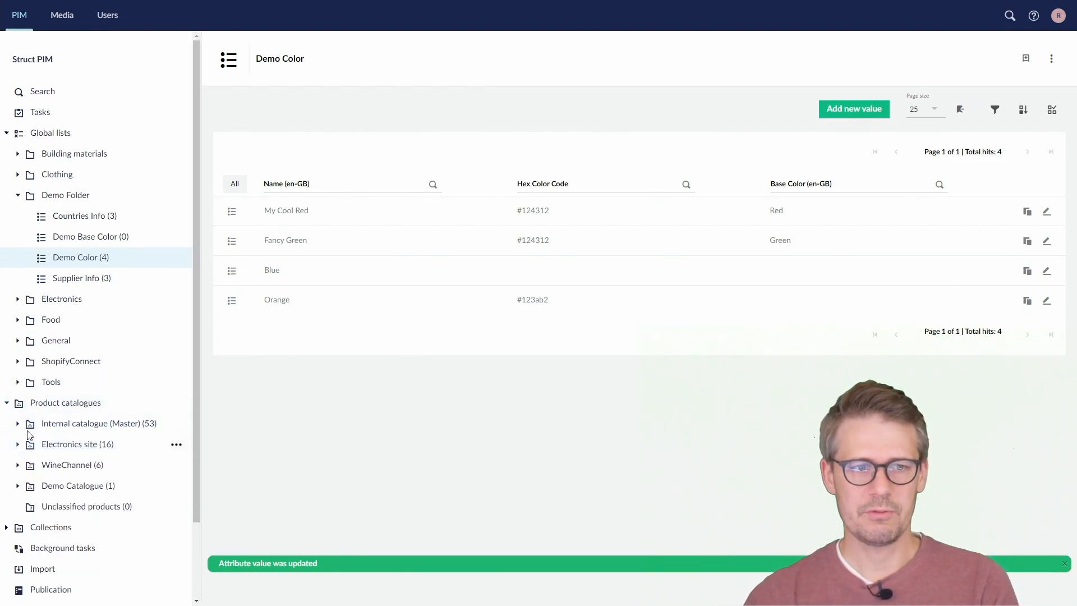
{"action": "left_click", "coordinate": [18, 485]}
{"action": "left_click", "coordinate": [62, 506]}
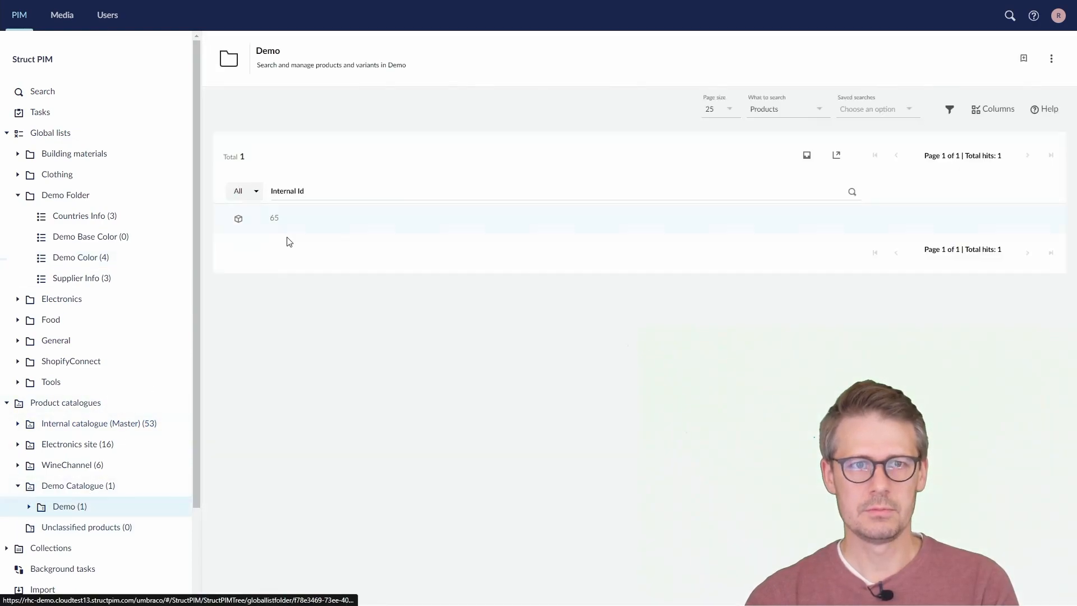
{"action": "left_click", "coordinate": [308, 220]}
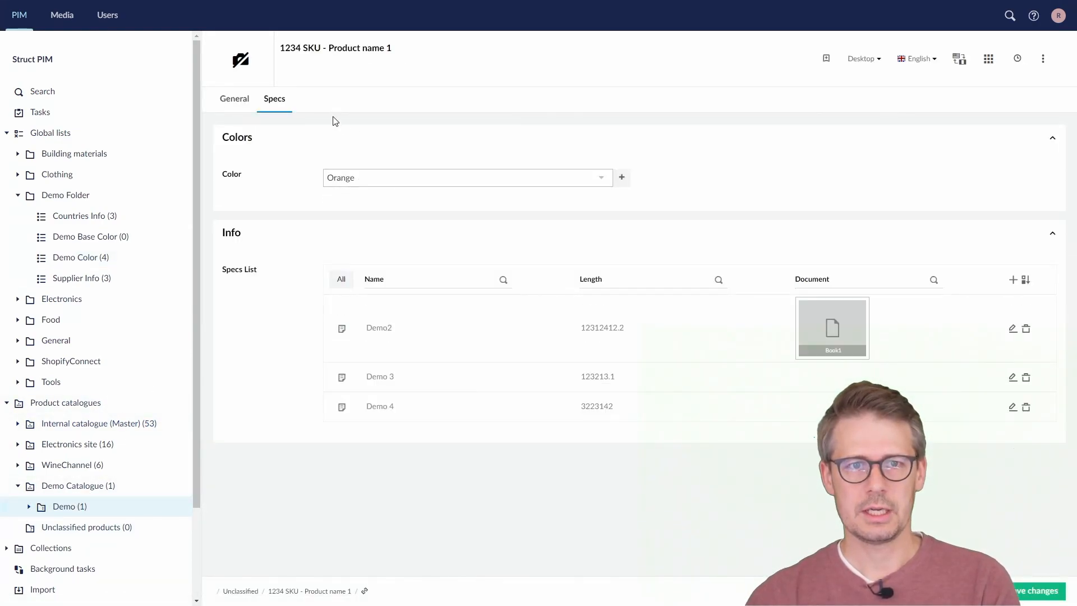
{"action": "key", "text": "F5"}
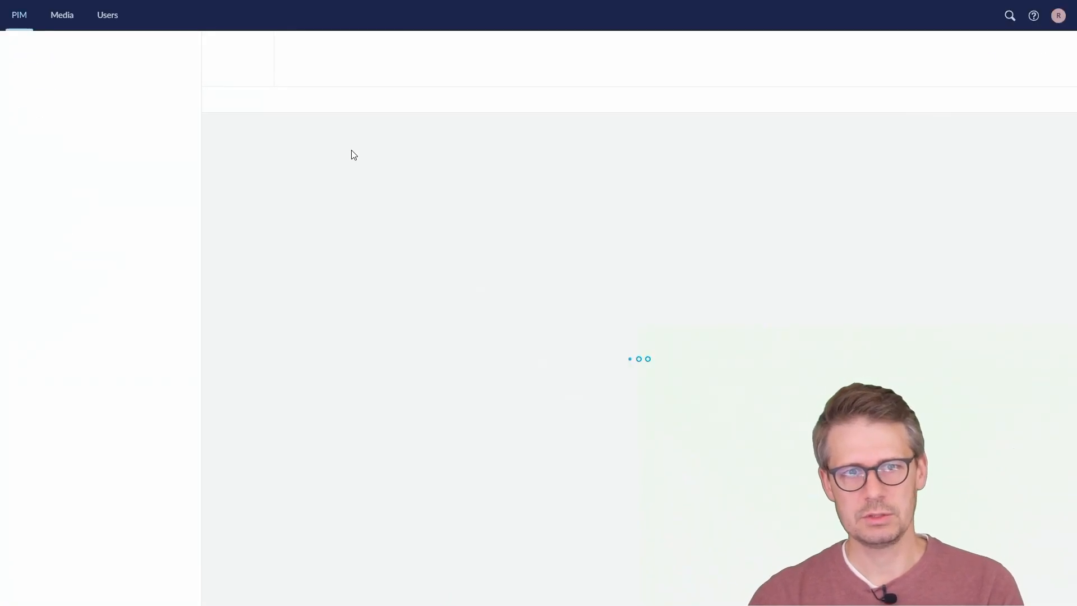
{"action": "left_click", "coordinate": [278, 100]}
{"action": "left_click", "coordinate": [379, 175]}
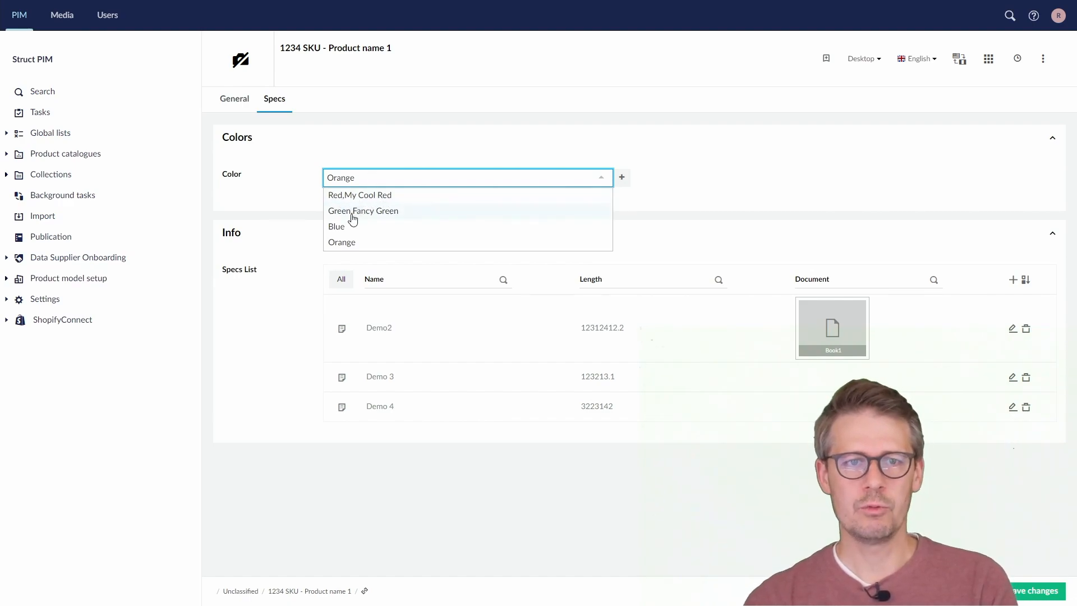
{"action": "left_click", "coordinate": [385, 215]}
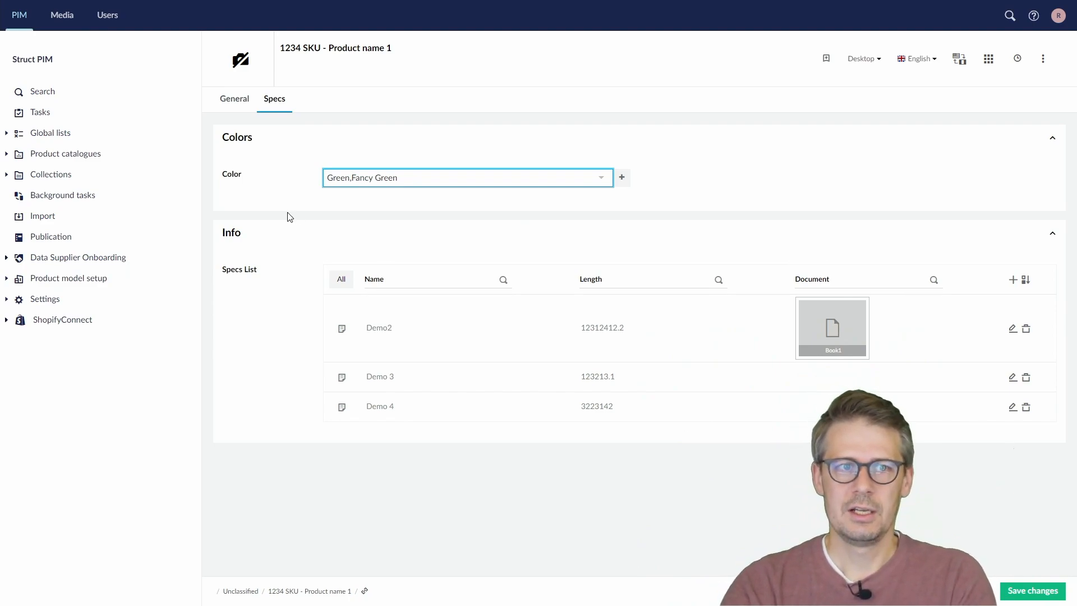
Try to leave for the Demo Color list, stay on the product instead, and save its color change
{"action": "left_click", "coordinate": [7, 135]}
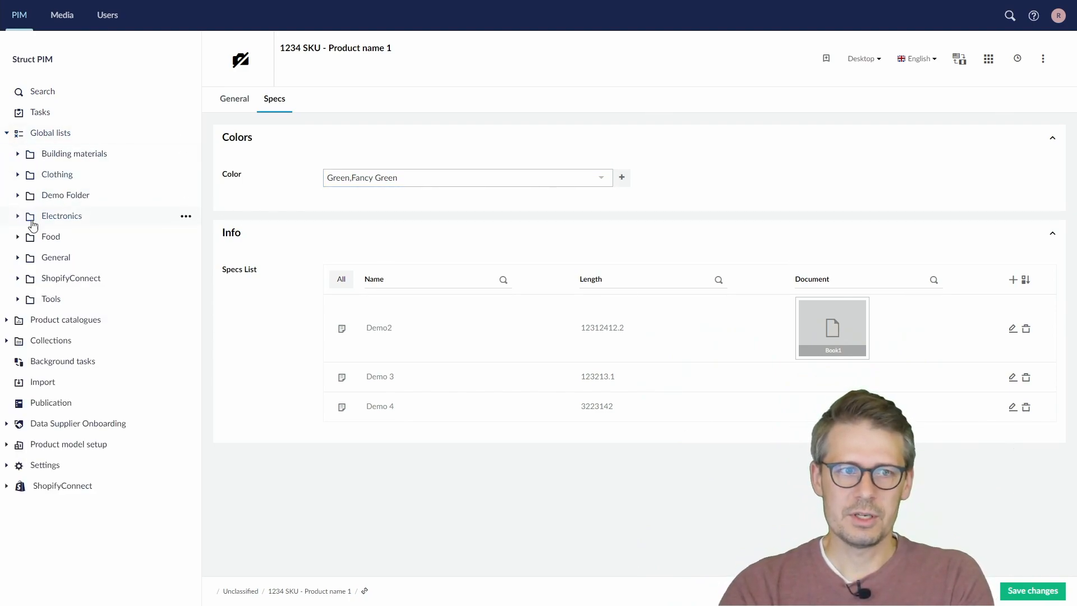
{"action": "left_click", "coordinate": [17, 196]}
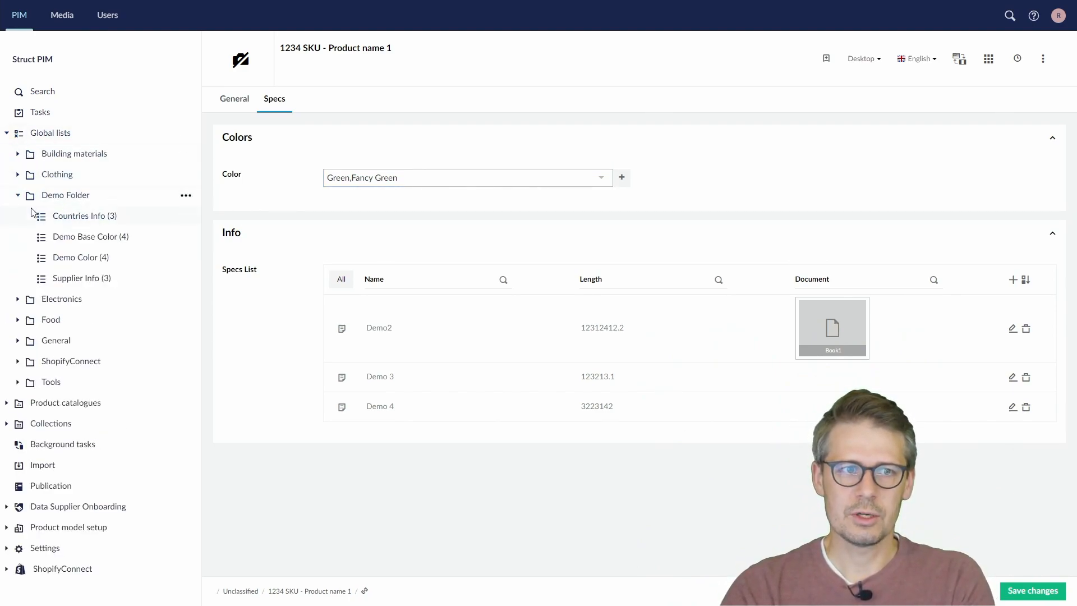
{"action": "left_click", "coordinate": [83, 259]}
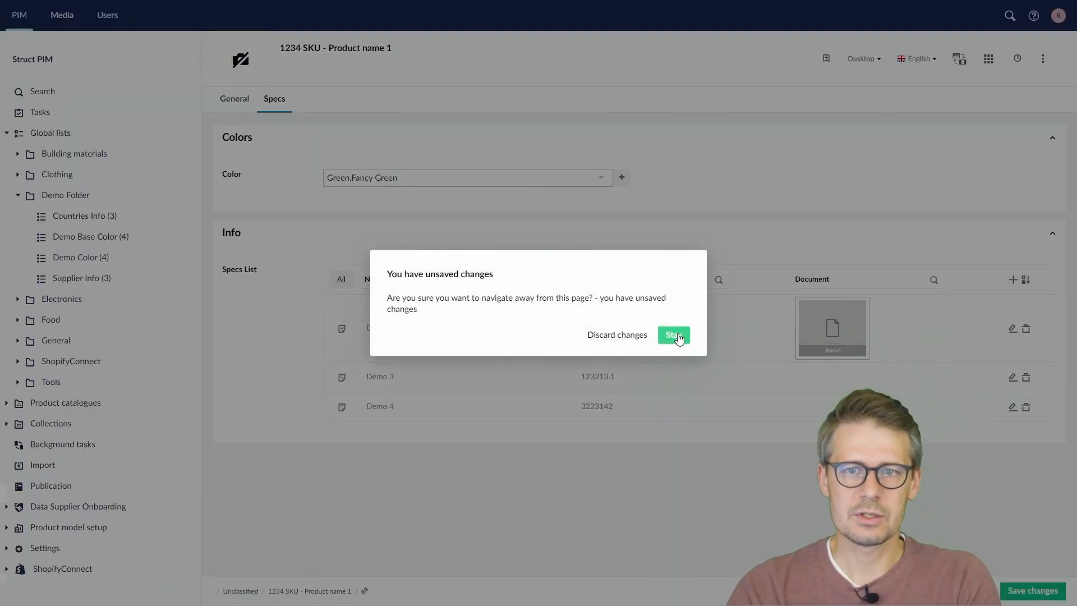
{"action": "left_click", "coordinate": [673, 334]}
{"action": "left_click", "coordinate": [1031, 597]}
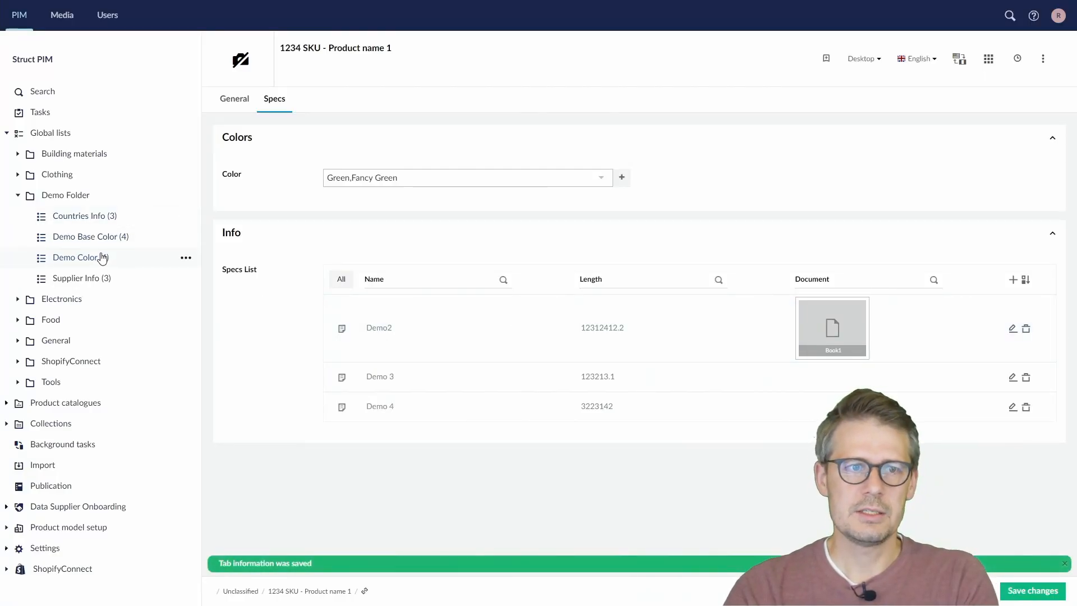
Rename the Fancy Green value in the Demo Color list to Fancy Cool Green and update it
{"action": "left_click", "coordinate": [134, 256]}
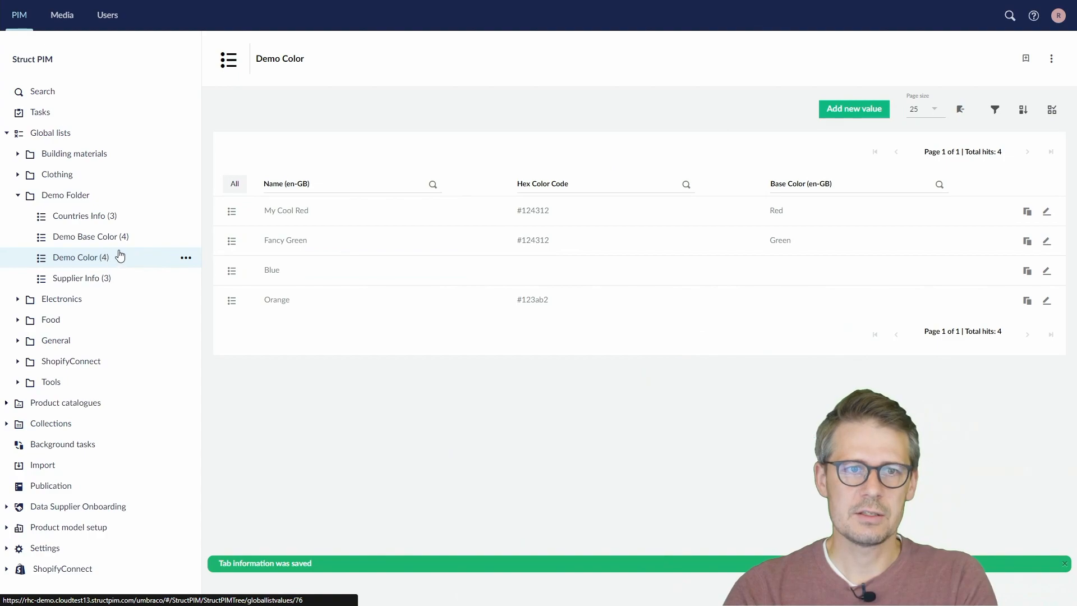
{"action": "left_click", "coordinate": [1047, 241]}
{"action": "left_click", "coordinate": [378, 149]}
{"action": "type", "text": "Cool Green"}
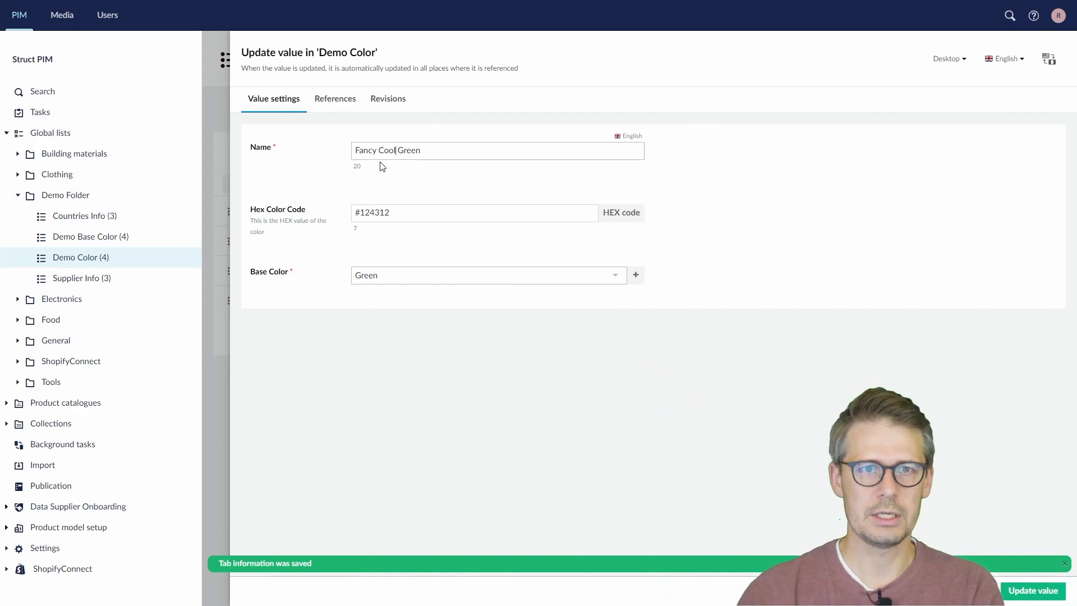
{"action": "left_click", "coordinate": [1044, 590]}
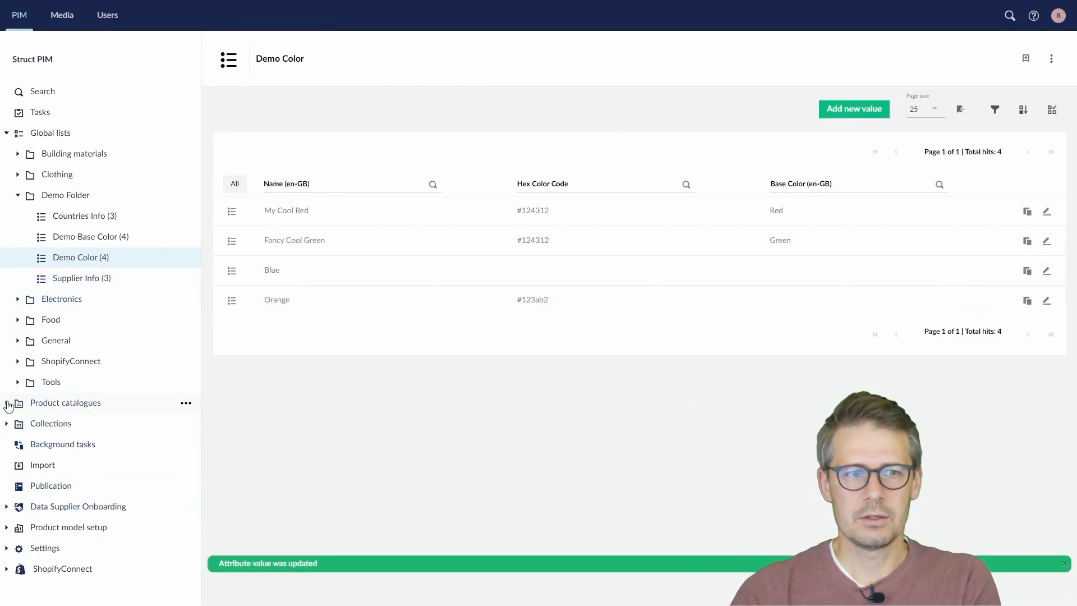
Expand the product catalogues in the navigation tree
{"action": "left_click", "coordinate": [7, 404]}
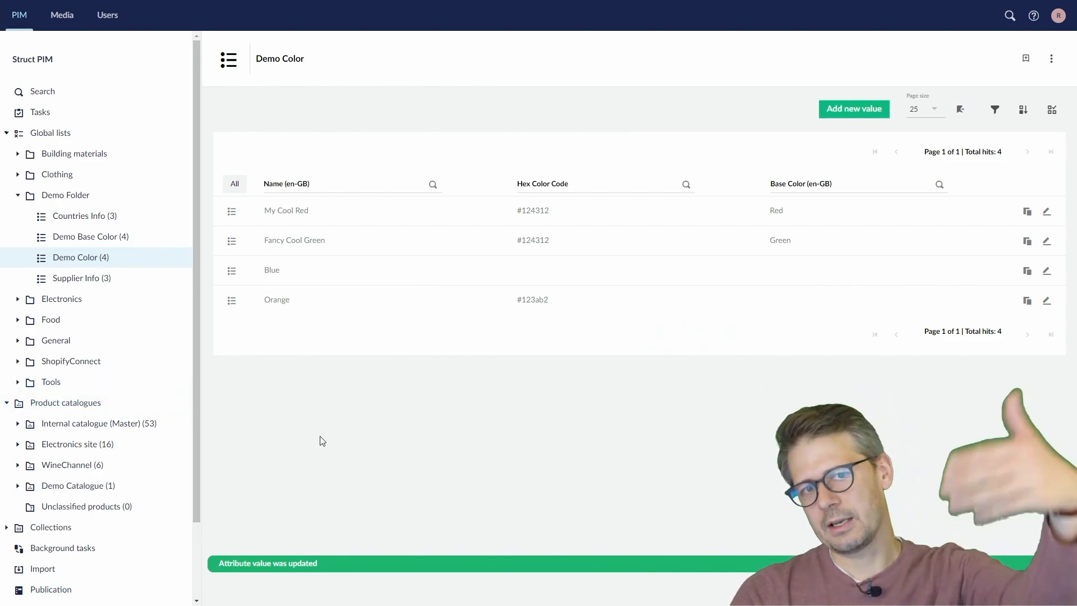